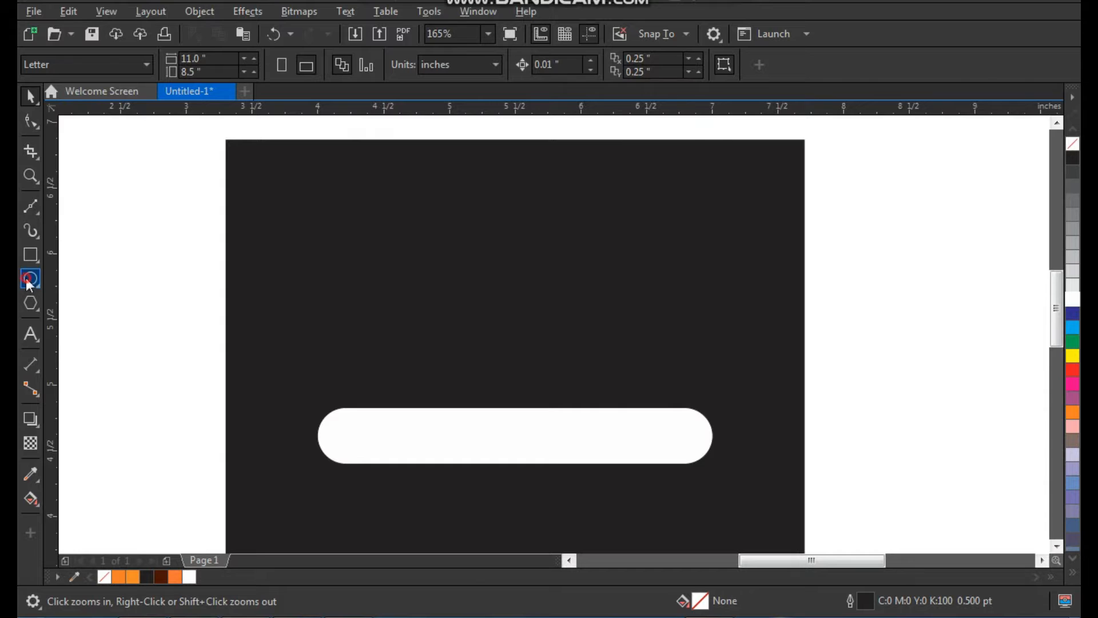
- Draw a circle about 1.58 inches in diameter above the white rounded bar, convert it to curves and give it a 3 pt white outline
drag(396, 174, 614, 392)
key(space)
key(ctrl+q)
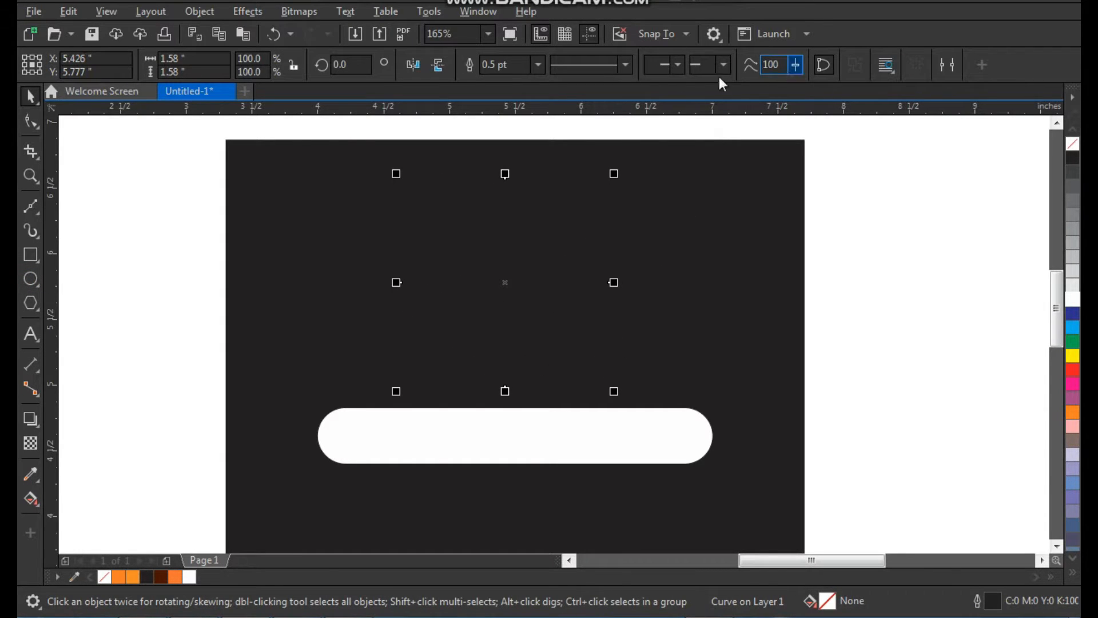
click(537, 64)
click(521, 173)
right_click(1075, 303)
click(982, 294)
click(582, 273)
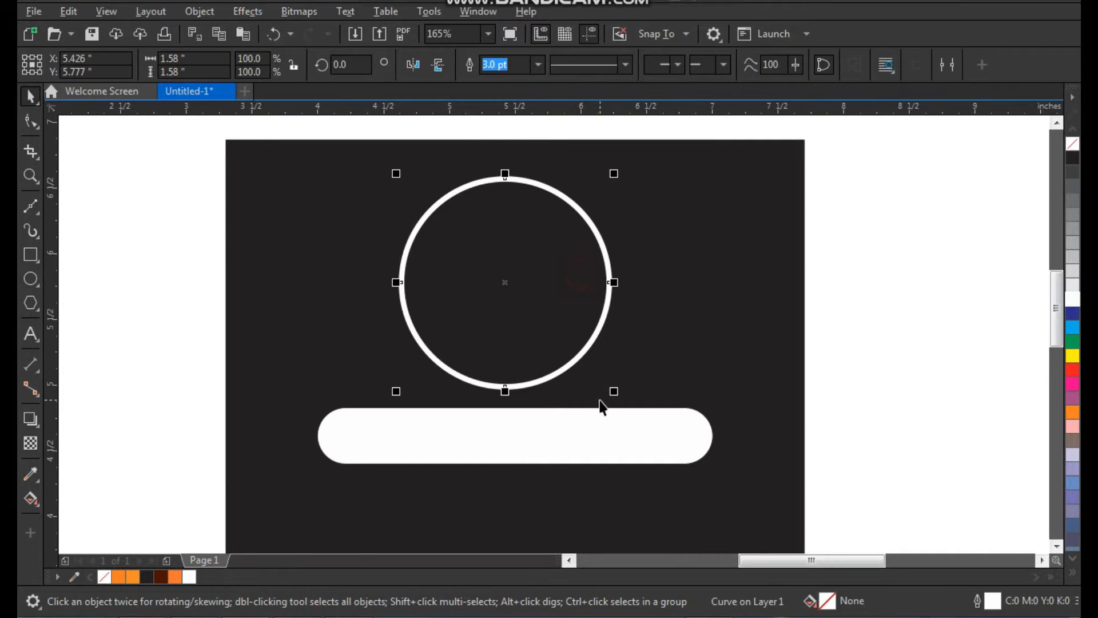
- Centre the circle horizontally with the white rounded bar and the dark background rectangle
shift+click(602, 423)
key(c)
click(872, 362)
click(583, 279)
shift+click(623, 419)
click(905, 339)
click(561, 316)
shift+click(579, 425)
shift+click(699, 338)
click(895, 355)
click(583, 277)
- Draw a straight line rising diagonally across the middle of the circle and give it a 3 pt white outline
key(F2)
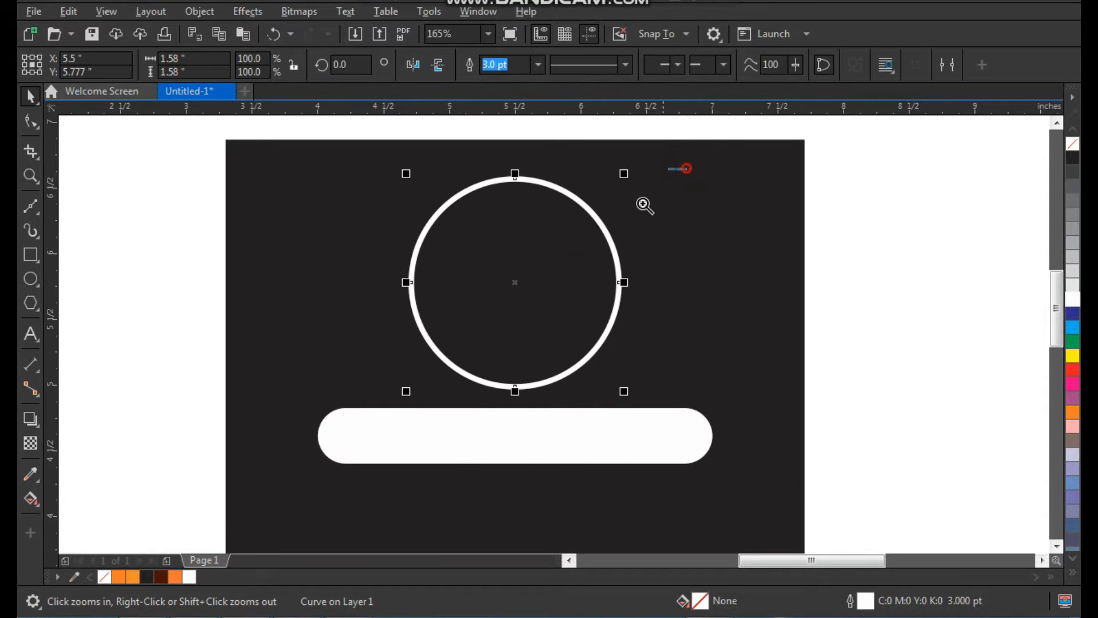
drag(673, 168, 383, 435)
click(32, 206)
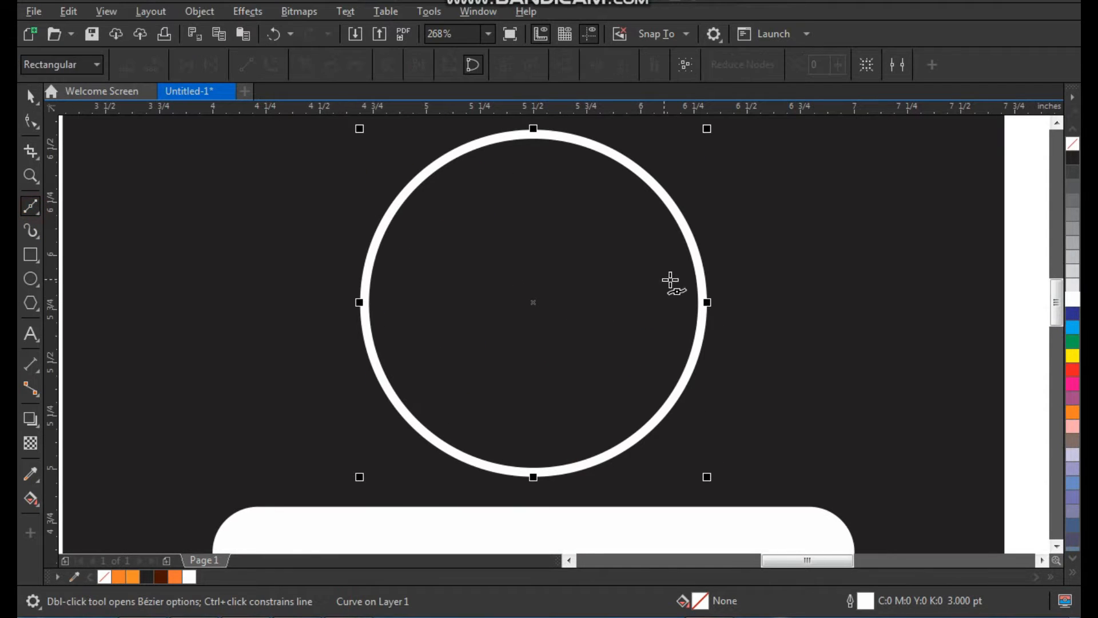
click(699, 253)
click(371, 349)
key(space)
click(538, 64)
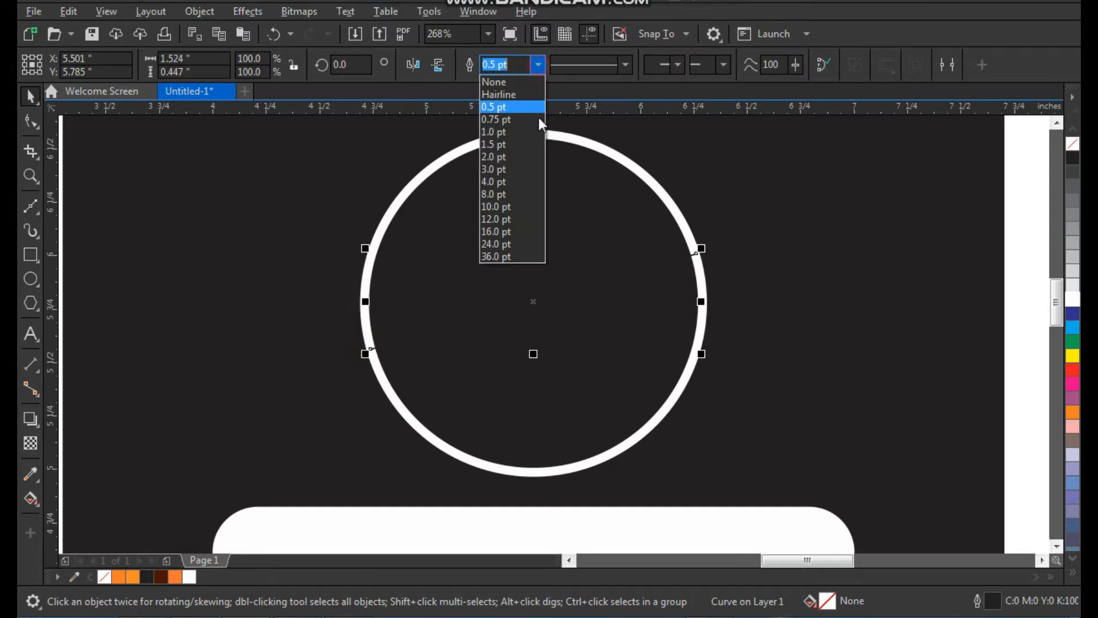
click(525, 170)
right_click(1073, 297)
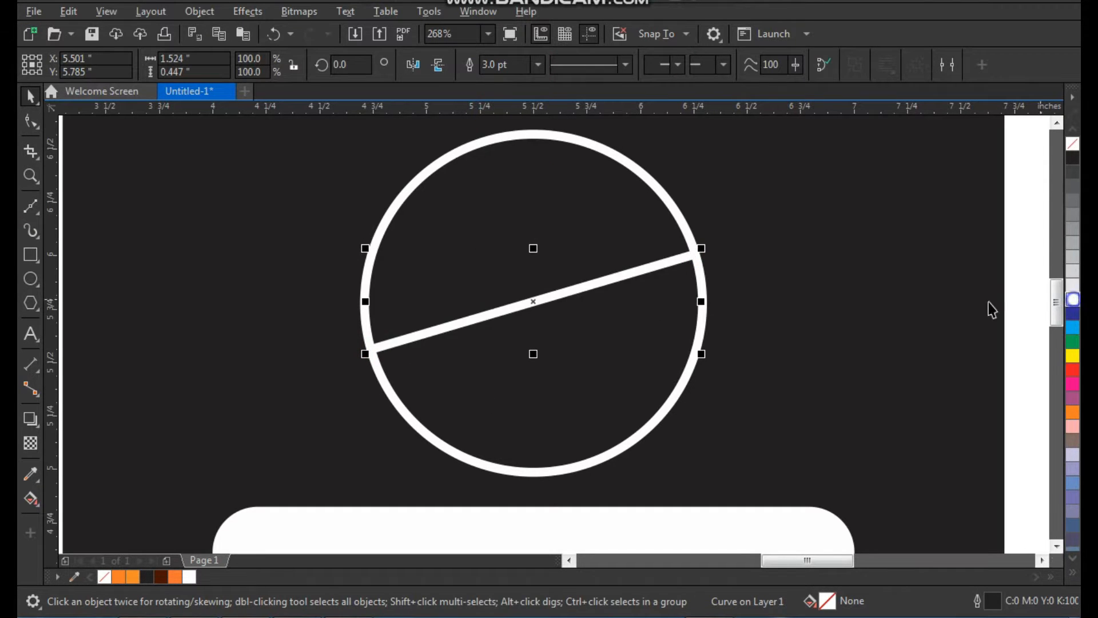
- Draw a second straight line about 1.3 inches wide across the circle's upper part with a 3 pt white outline
scroll(498, 358, down, 3)
key(z)
drag(400, 225, 621, 366)
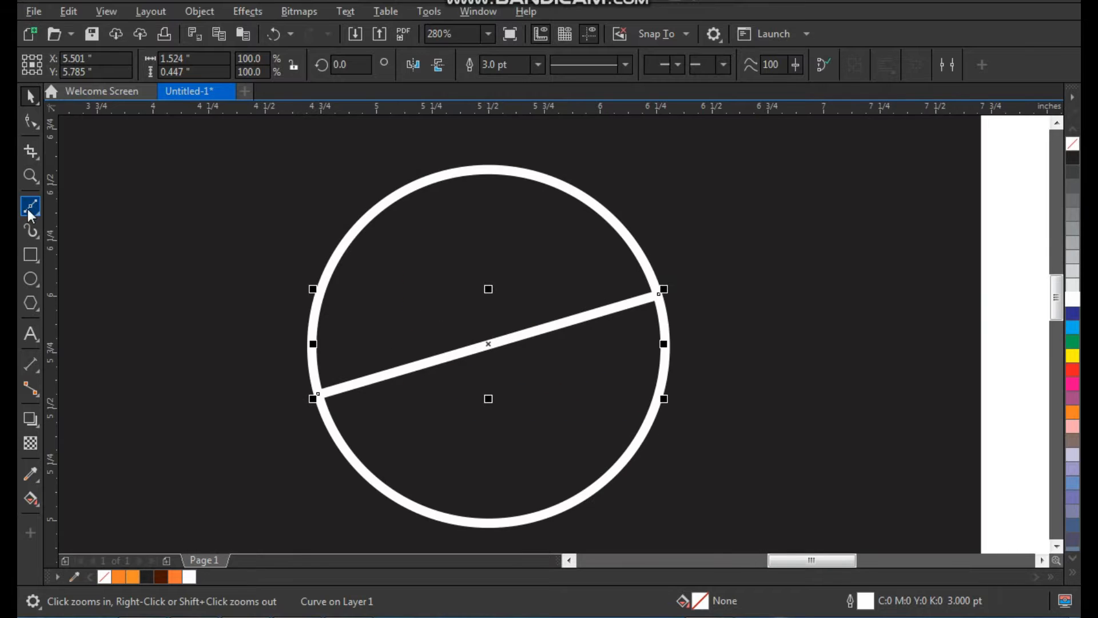
click(30, 209)
click(328, 272)
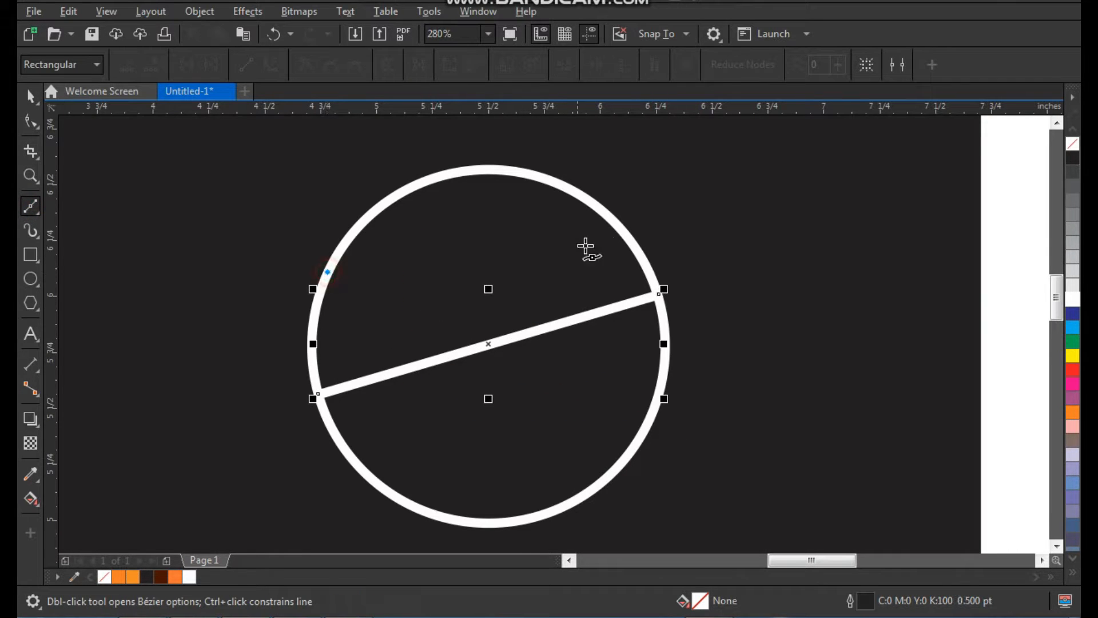
click(617, 227)
key(space)
click(541, 64)
click(498, 170)
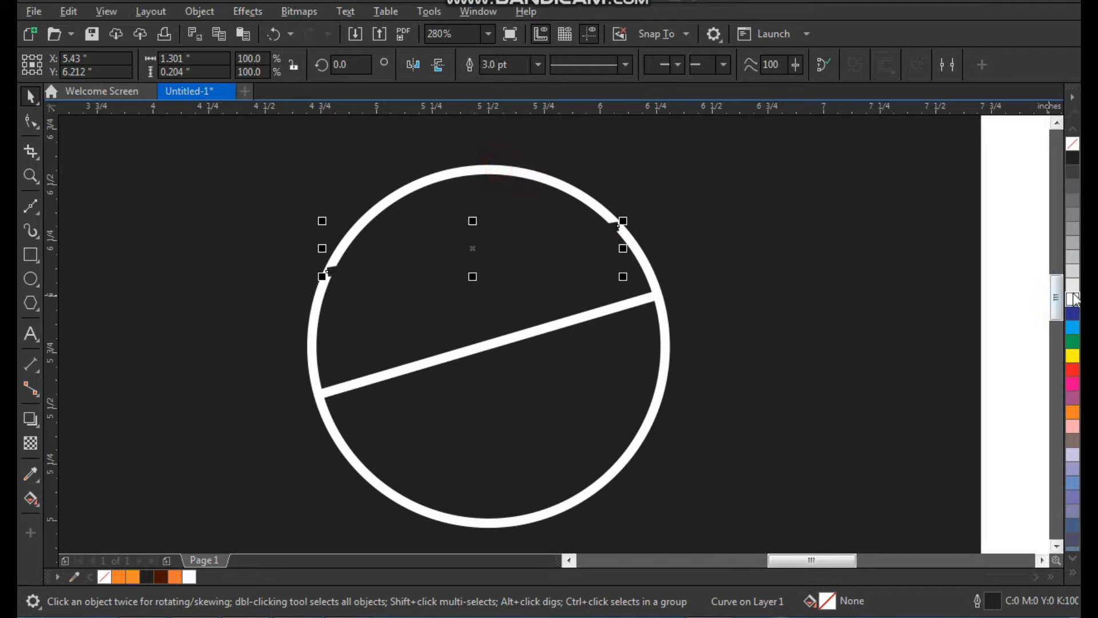
- Convert the upper line to a curve and bend it into a gentle S that dips toward its right end
key(F10)
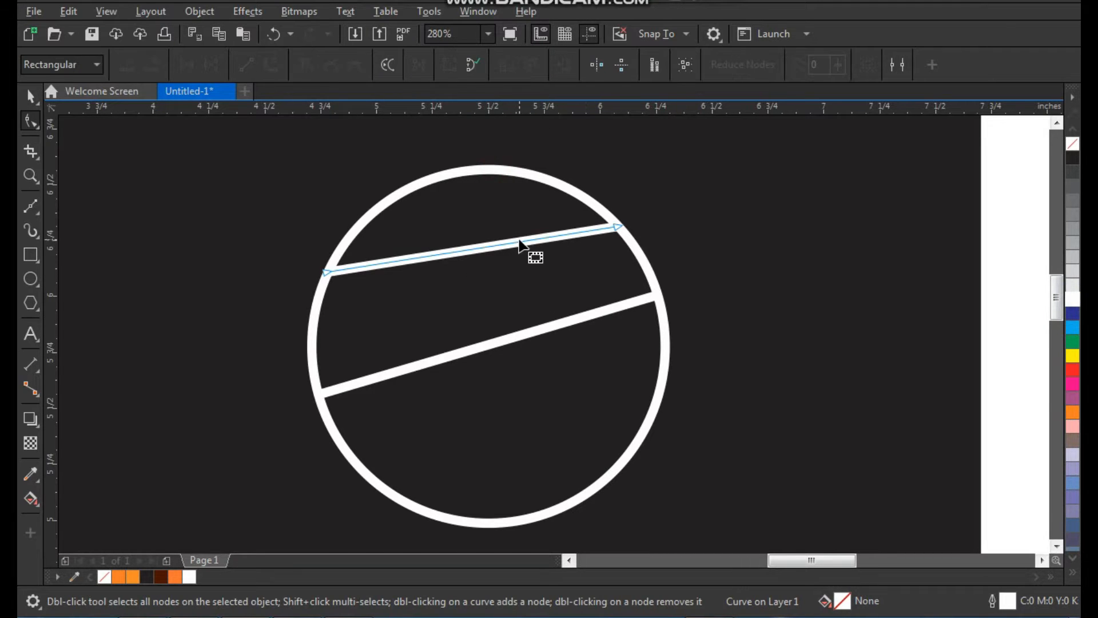
click(518, 243)
click(270, 67)
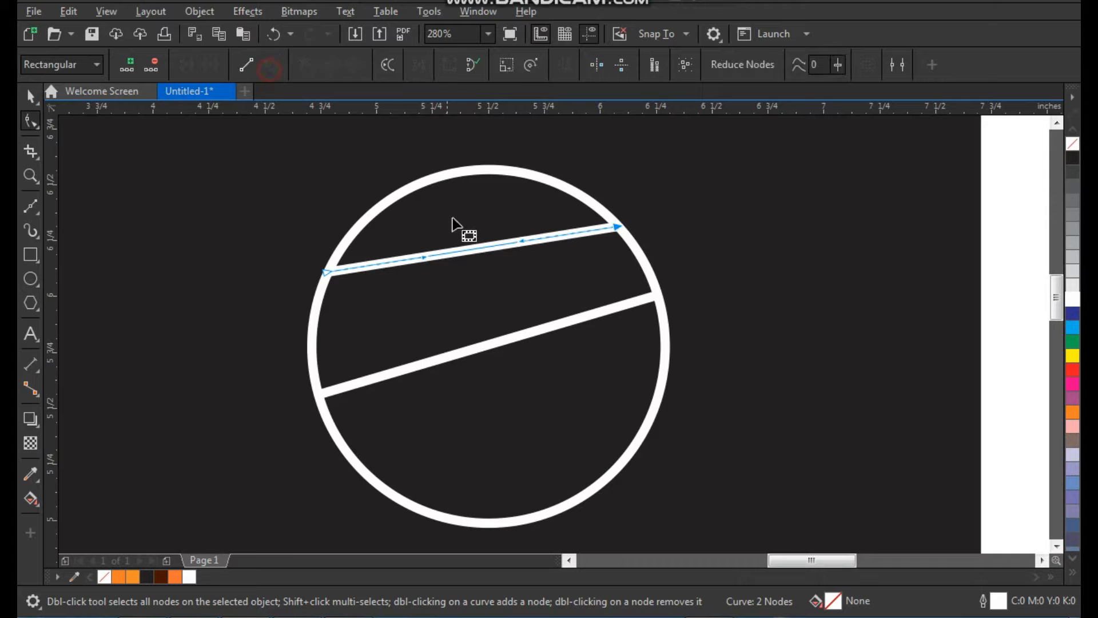
drag(522, 243, 525, 343)
drag(424, 260, 438, 226)
drag(522, 344, 542, 372)
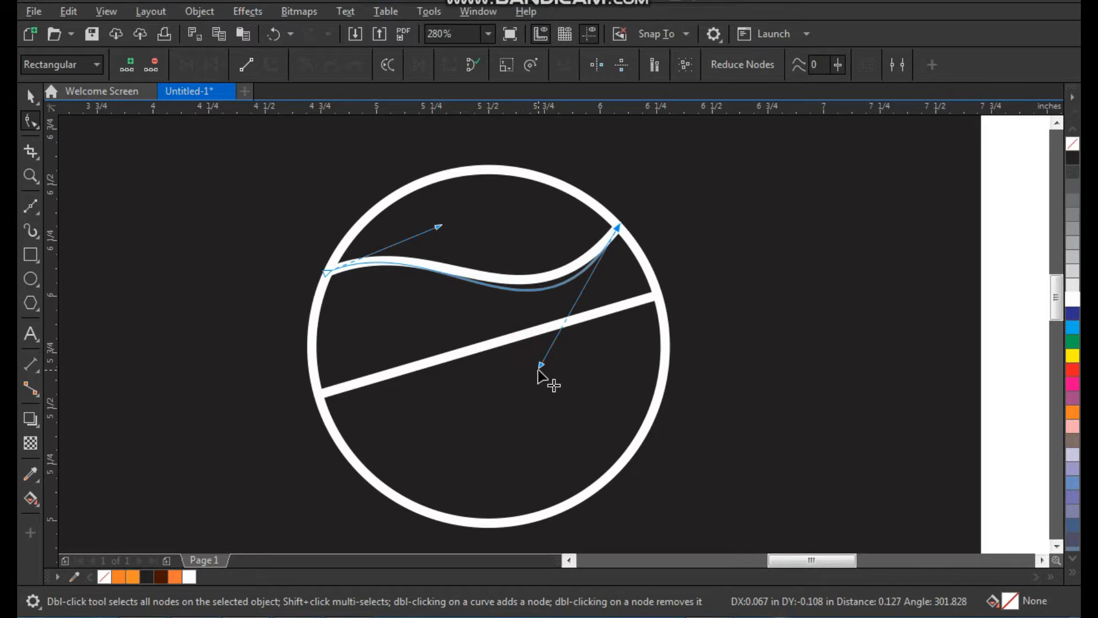
key(space)
scroll(420, 264, down, 3)
scroll(478, 254, up, 2)
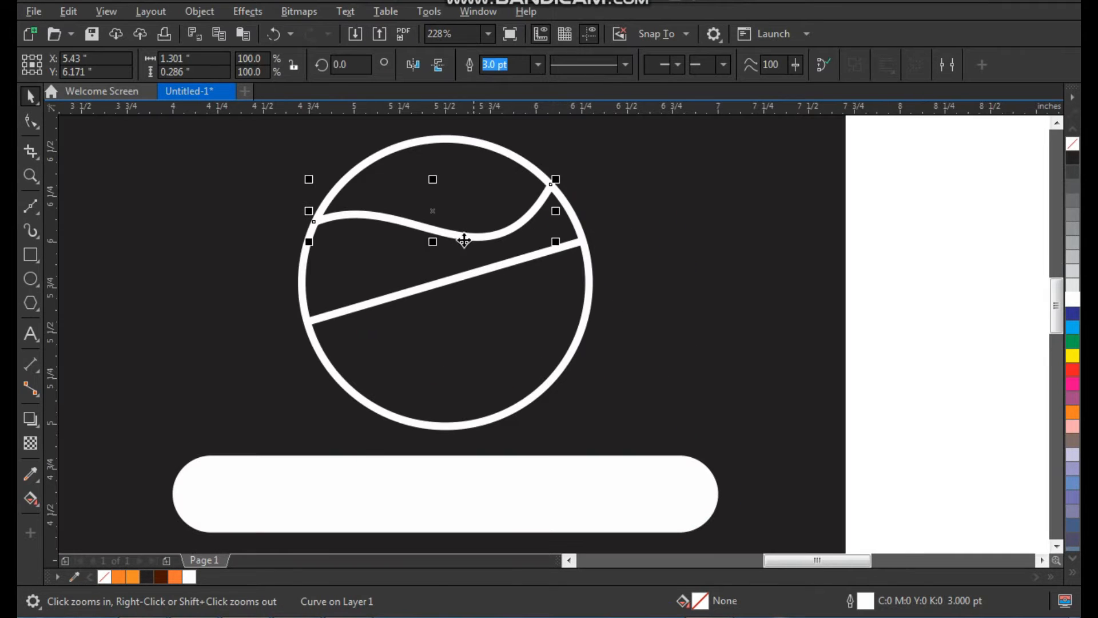
- Copy the S-curve into the circle's lower part, flipped and rotated so both ends meet the circle's edge
drag(432, 180, 458, 332)
right_click(441, 245)
click(458, 332)
drag(571, 374, 538, 307)
drag(662, 181, 326, 488)
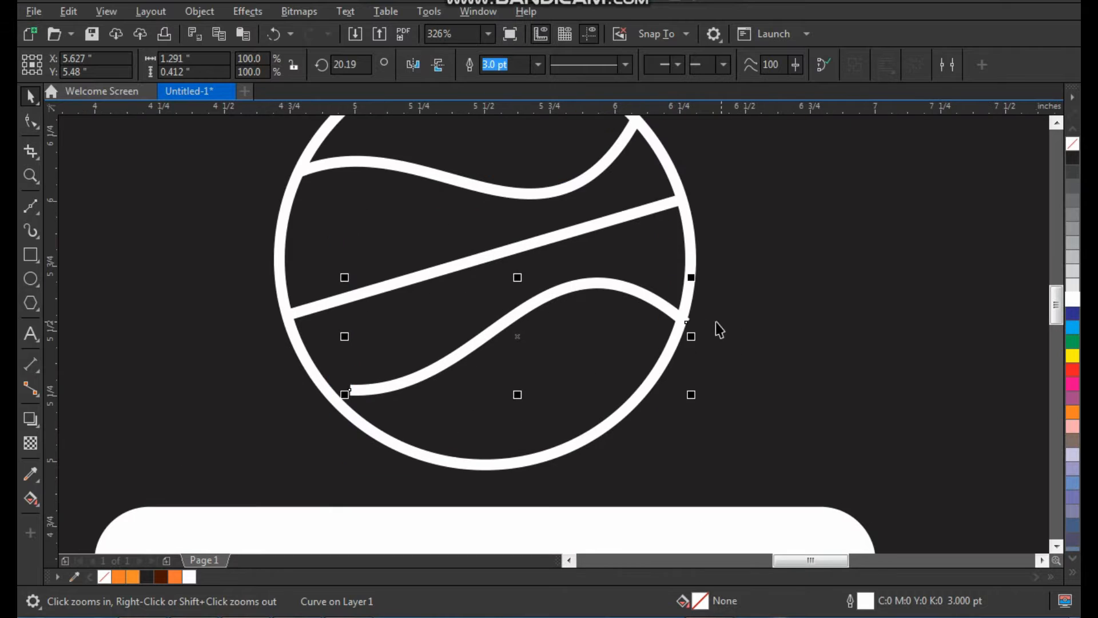
click(675, 314)
drag(694, 392, 691, 376)
drag(639, 291, 639, 311)
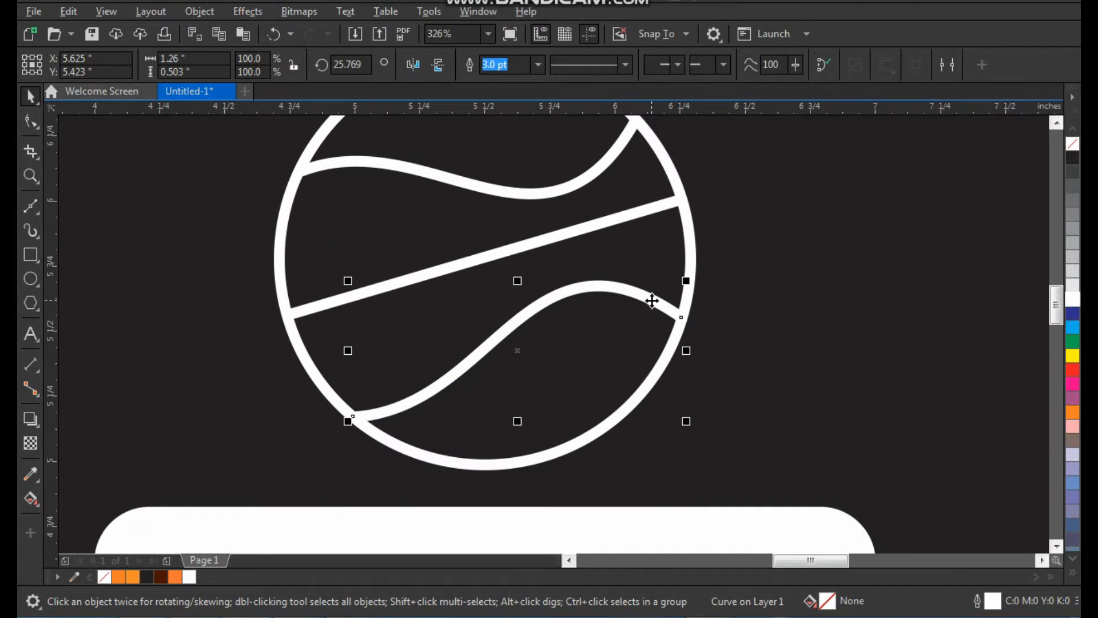
- Check the seam ends up close and adjust an end node so it sits on the circle's outline
key(F3)
click(697, 248)
key(F2)
drag(675, 204, 405, 423)
click(576, 313)
key(F2)
drag(255, 191, 760, 491)
key(F10)
drag(790, 252, 789, 265)
scroll(496, 309, down, 2)
- Fill the circle with dark brown
key(space)
click(540, 224)
key(ctrl+z)
key(z)
drag(344, 172, 723, 475)
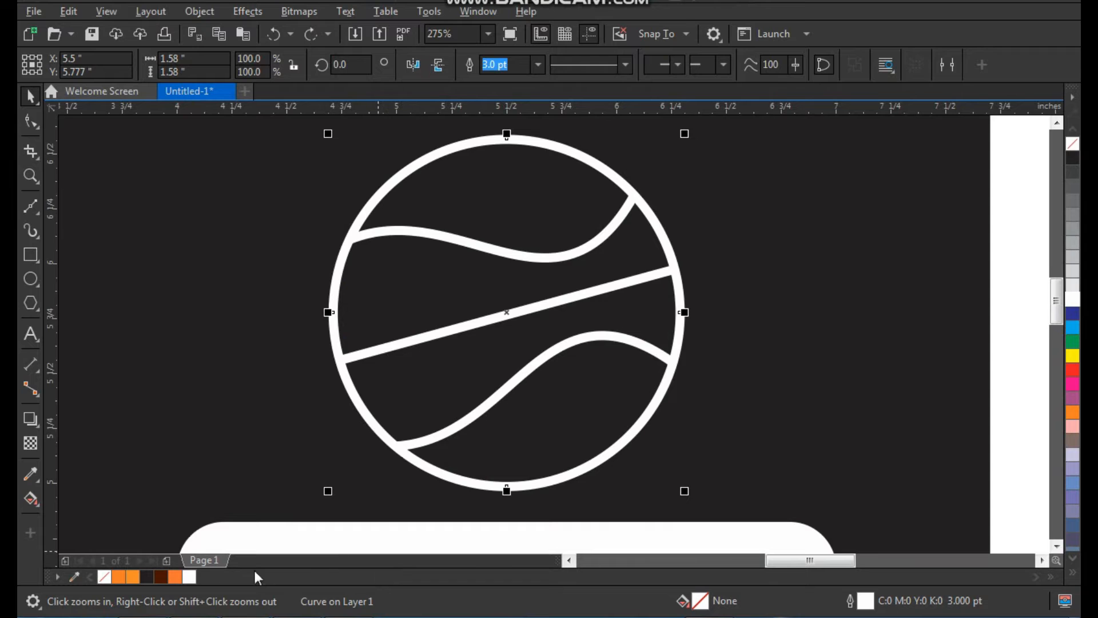
click(162, 579)
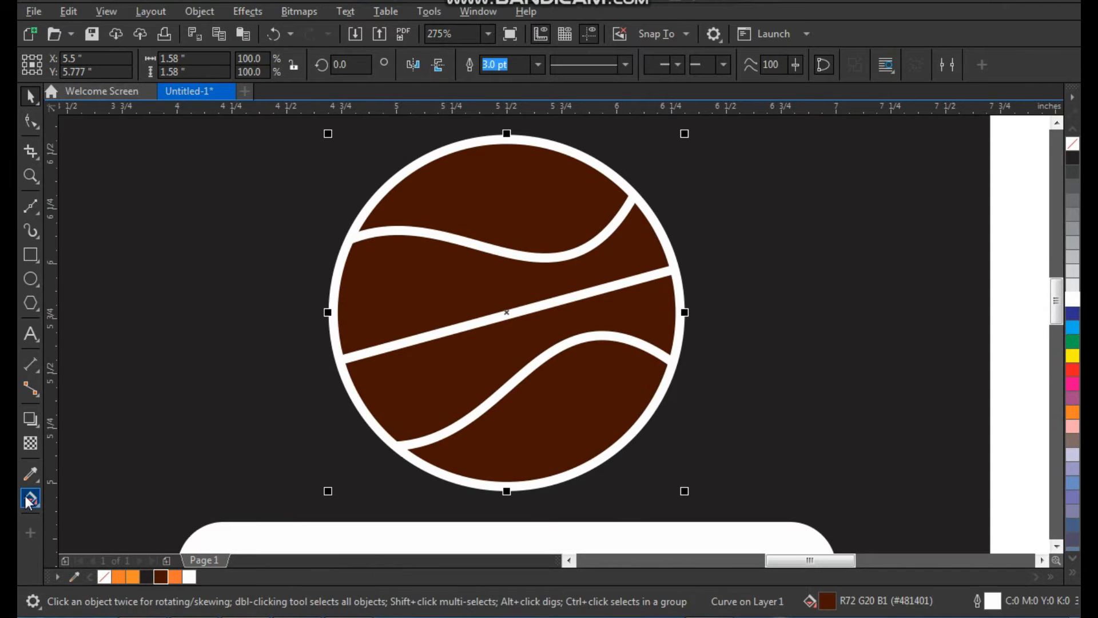
- Apply a linear fountain fill to the ball, running from dark brown on its right side to orange on its left
click(27, 500)
click(91, 503)
drag(609, 334, 420, 315)
drag(331, 464, 422, 288)
click(33, 101)
key(ctrl+z)
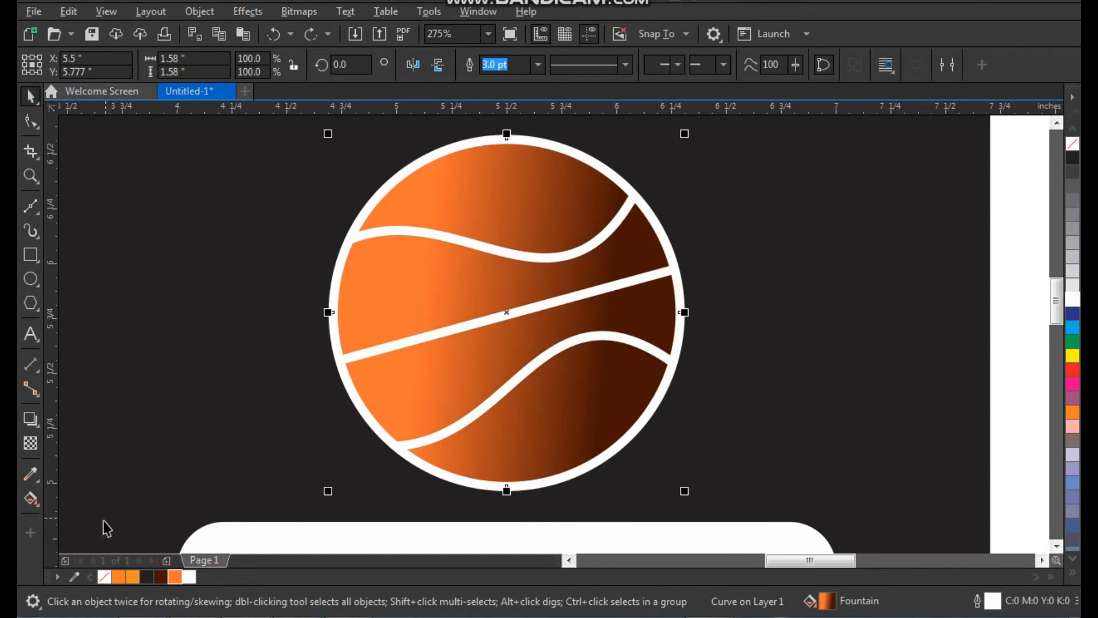
- Change the ball's gradient to an elliptical fountain fill, enlarge it and shift its orange centre toward the ball's upper left
click(34, 500)
click(314, 66)
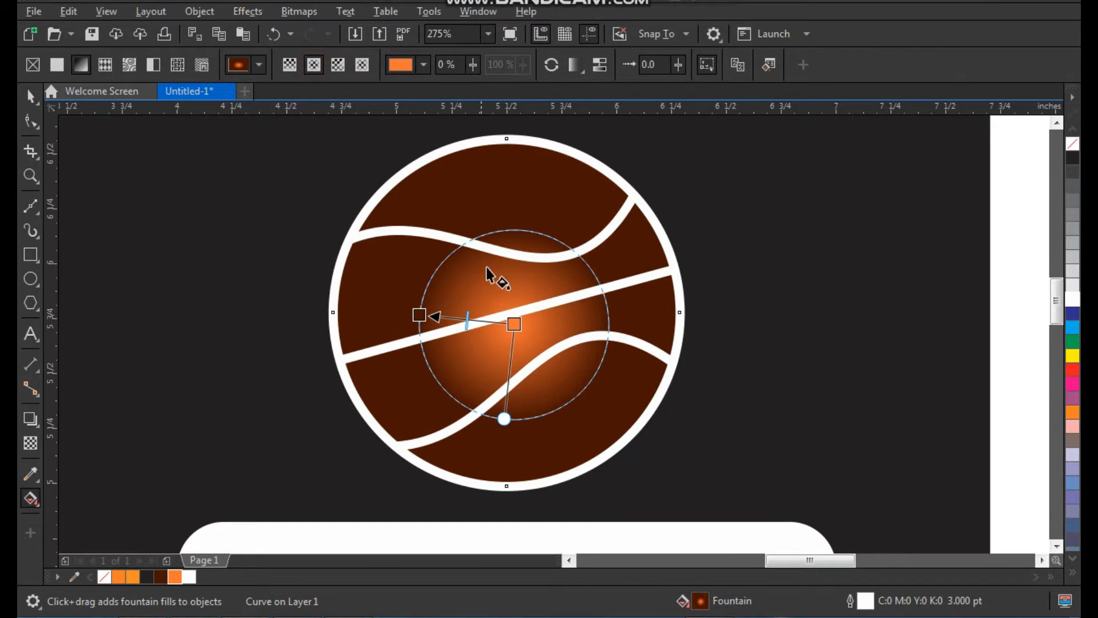
drag(515, 324, 575, 350)
key(ctrl+z)
drag(422, 323, 389, 380)
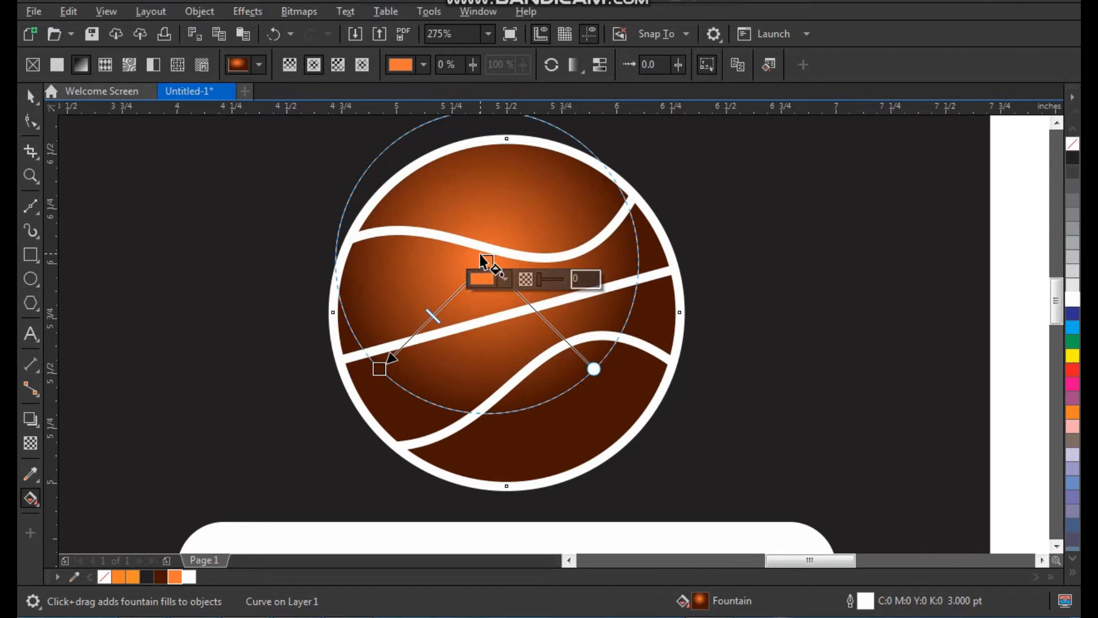
drag(486, 259, 484, 261)
key(space)
click(270, 252)
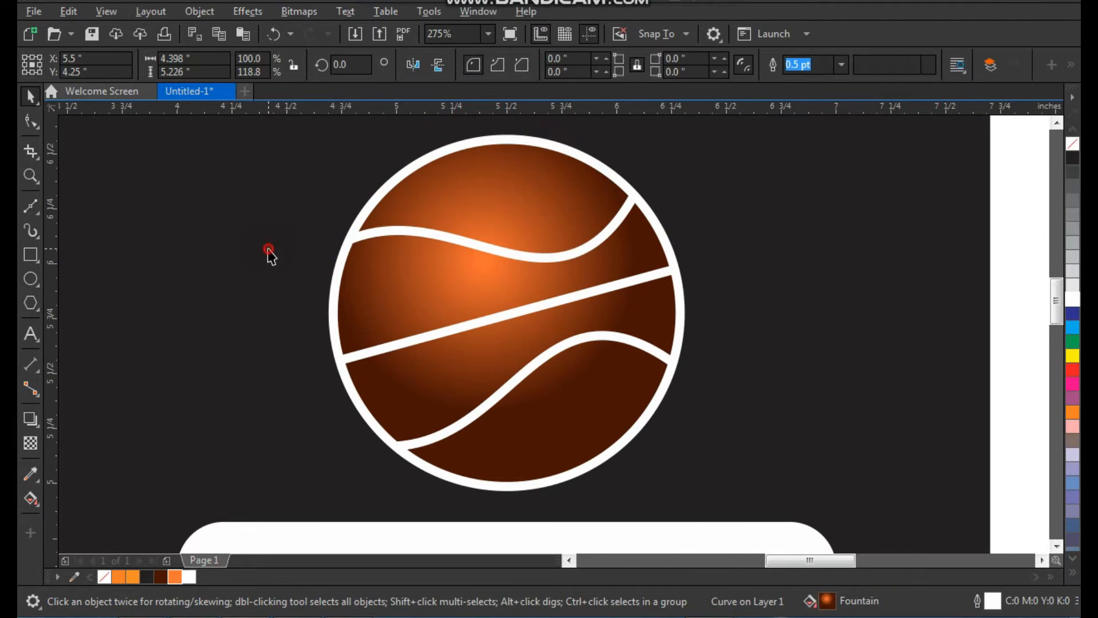
- Draw a small square on the white page area to the right of the dark rectangle and rotate it into a diamond
scroll(316, 280, down, 3)
click(624, 287)
key(F2)
drag(653, 180, 266, 601)
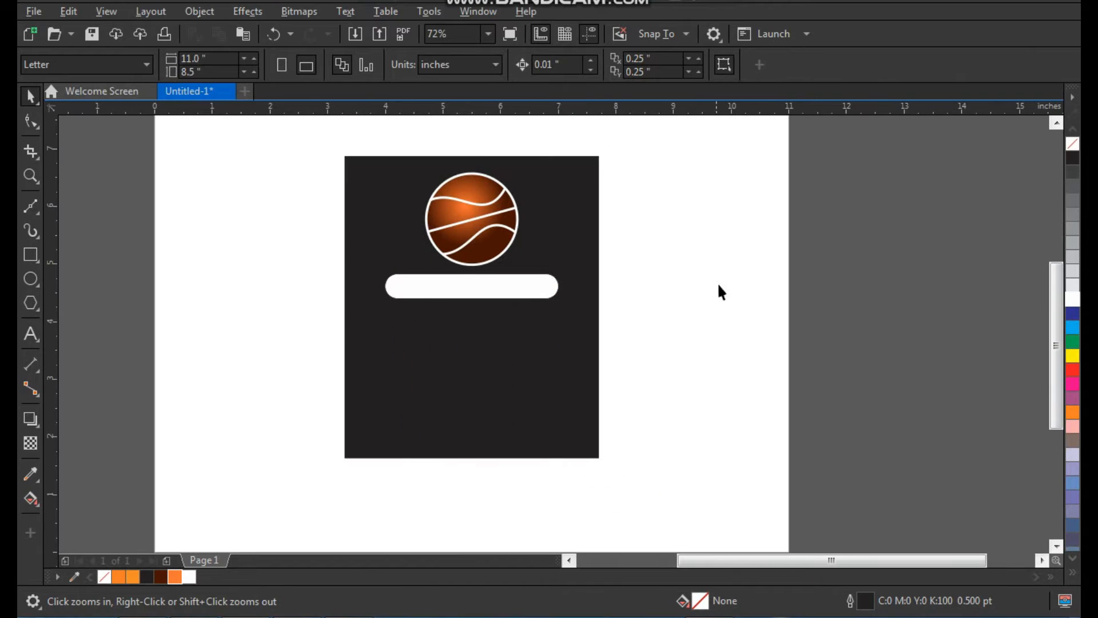
key(F2)
drag(643, 154, 321, 435)
click(36, 254)
key(F2)
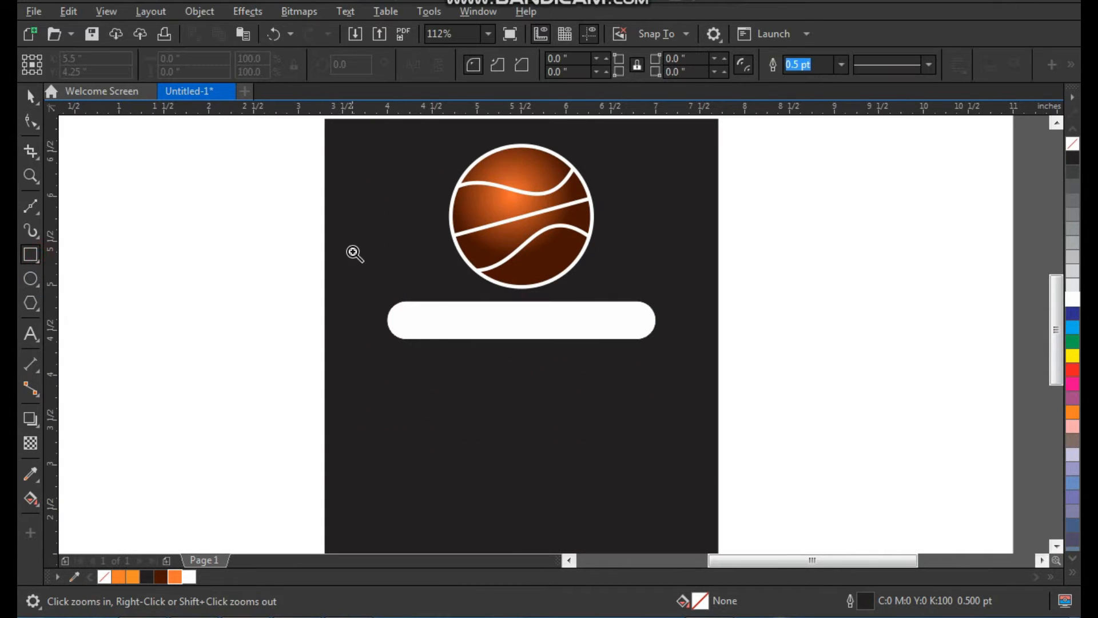
drag(352, 251, 970, 582)
drag(727, 254, 787, 302)
key(space)
click(785, 266)
mouse_move(795, 246)
mouse_down()
mouse_move(770, 230)
mouse_move(784, 246)
mouse_up()
- Narrow the diamond horizontally so it becomes taller than wide, and fill it with black
click(762, 280)
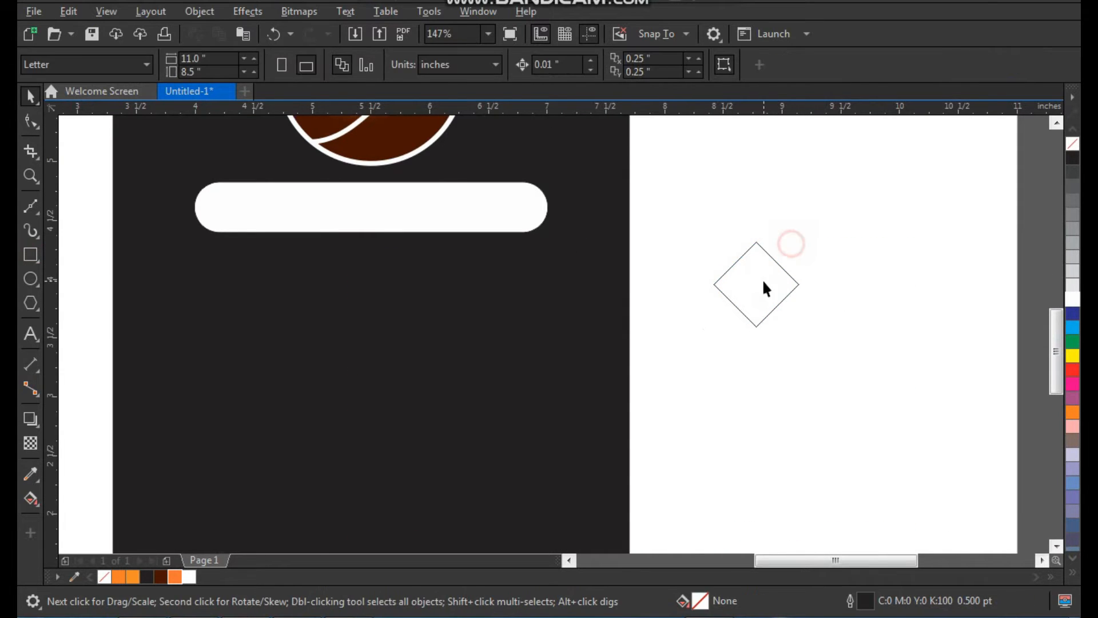
drag(801, 285, 784, 286)
click(810, 316)
click(750, 278)
scroll(735, 278, down, 1)
key(F2)
drag(721, 231, 841, 371)
drag(495, 292, 546, 270)
click(1074, 166)
- Duplicate the black diamond at equal spacing to form a horizontal row of seven
click(503, 262)
key(ctrl+d)
key(ctrl+d)
scroll(496, 335, down, 1)
key(z)
drag(385, 196, 929, 500)
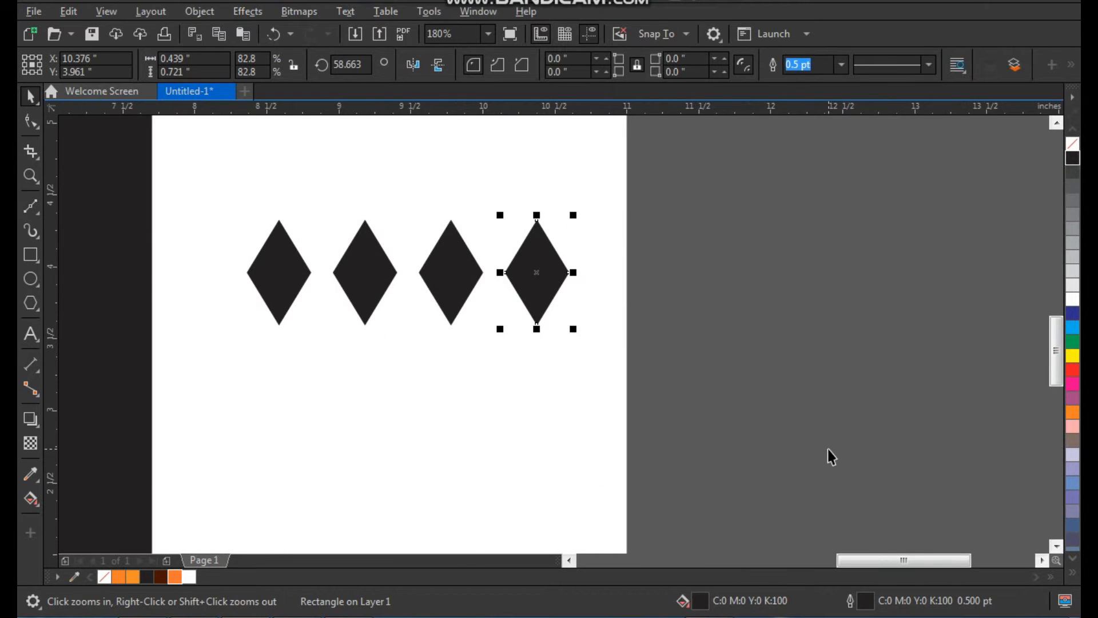
key(space)
key(ctrl+d)
key(ctrl+d)
key(ctrl+d)
- Create a second row of six grouped diamonds below the row of seven, and group the top row
click(895, 193)
drag(409, 393, 239, 394)
key(ctrl+g)
drag(363, 319, 358, 404)
drag(208, 171, 891, 383)
key(ctrl+g)
- Centre the six-diamond row under the top row and move it up to nest between the upper diamonds
click(711, 405)
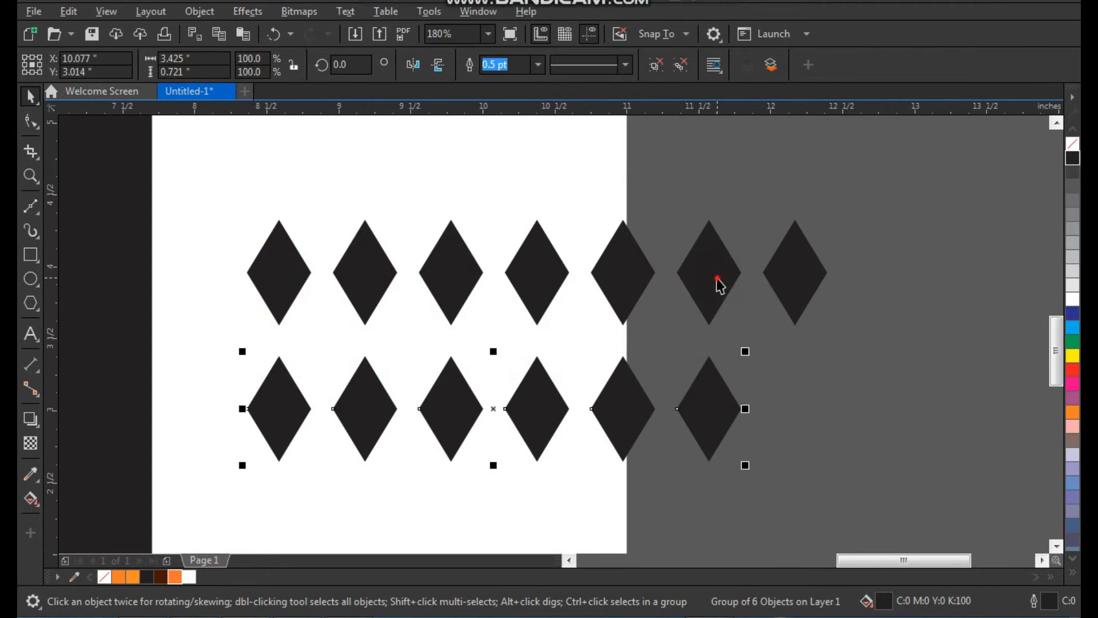
shift+click(718, 278)
key(c)
click(878, 419)
drag(769, 406, 770, 357)
click(817, 378)
click(762, 365)
- Copy the six-diamond row below itself, delete its last diamond and group the remaining five
scroll(753, 392, down, 2)
key(F2)
drag(859, 277, 452, 603)
drag(703, 261, 706, 357)
click(780, 336)
click(692, 361)
key(Delete)
drag(323, 433, 325, 434)
key(ctrl+g)
drag(318, 299, 753, 195)
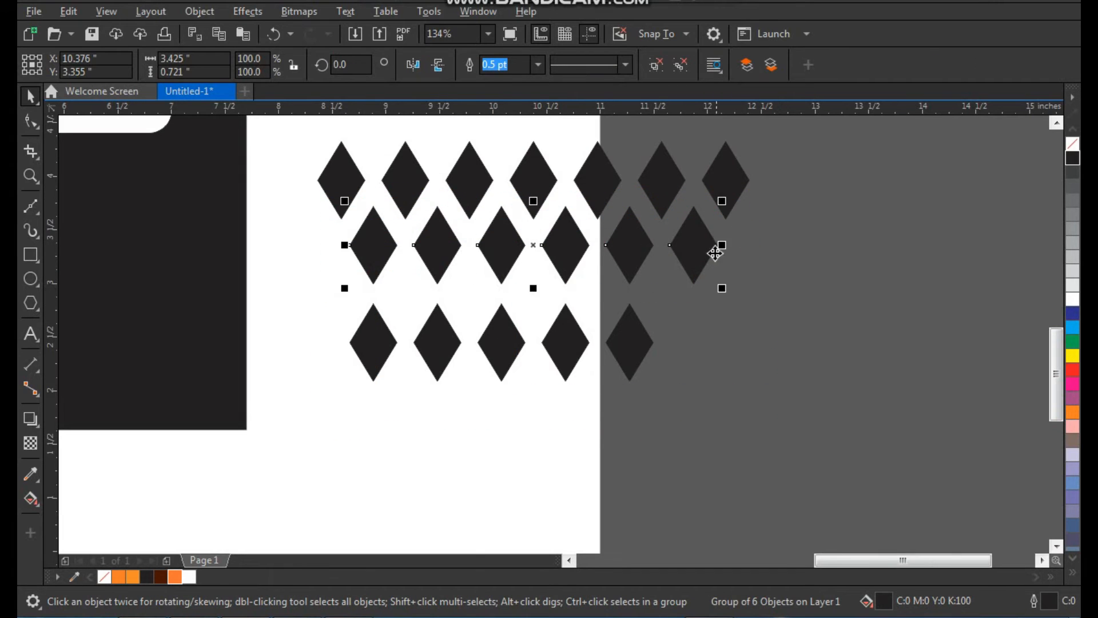
- Centre the five-diamond row under the six-diamond row and nest it between the diamonds above
click(640, 353)
shift+click(700, 244)
key(c)
click(785, 353)
- Copy the five-diamond row downward, ungroup the copy, delete its last diamond and group the remaining four
drag(671, 337, 677, 406)
click(709, 327)
key(ctrl+u)
click(664, 421)
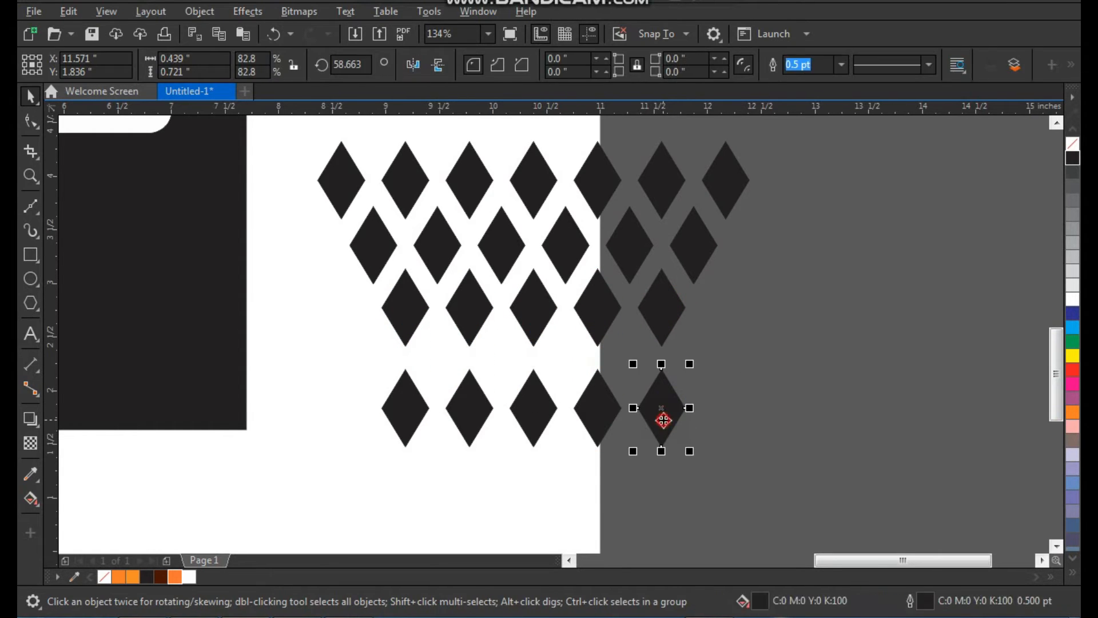
key(Delete)
drag(727, 346, 407, 483)
key(ctrl+g)
drag(312, 348, 778, 260)
- Centre the four-diamond row under the five-diamond row and move it up to complete the tapered net pattern
click(596, 409)
shift+click(606, 318)
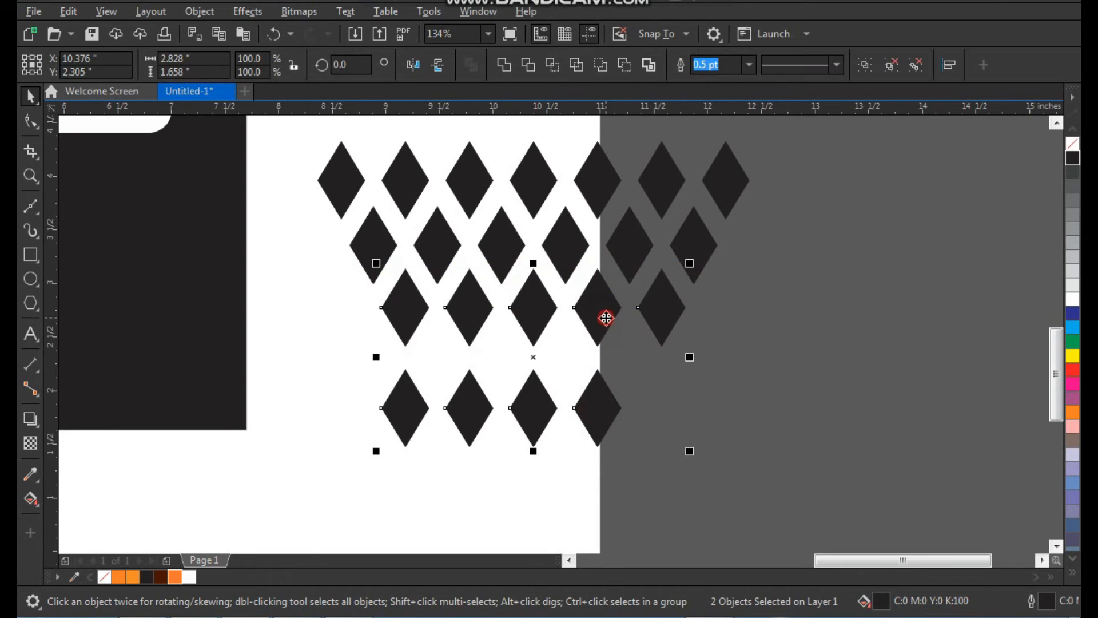
key(c)
click(801, 375)
drag(633, 414, 633, 376)
click(713, 389)
scroll(709, 366, down, 2)
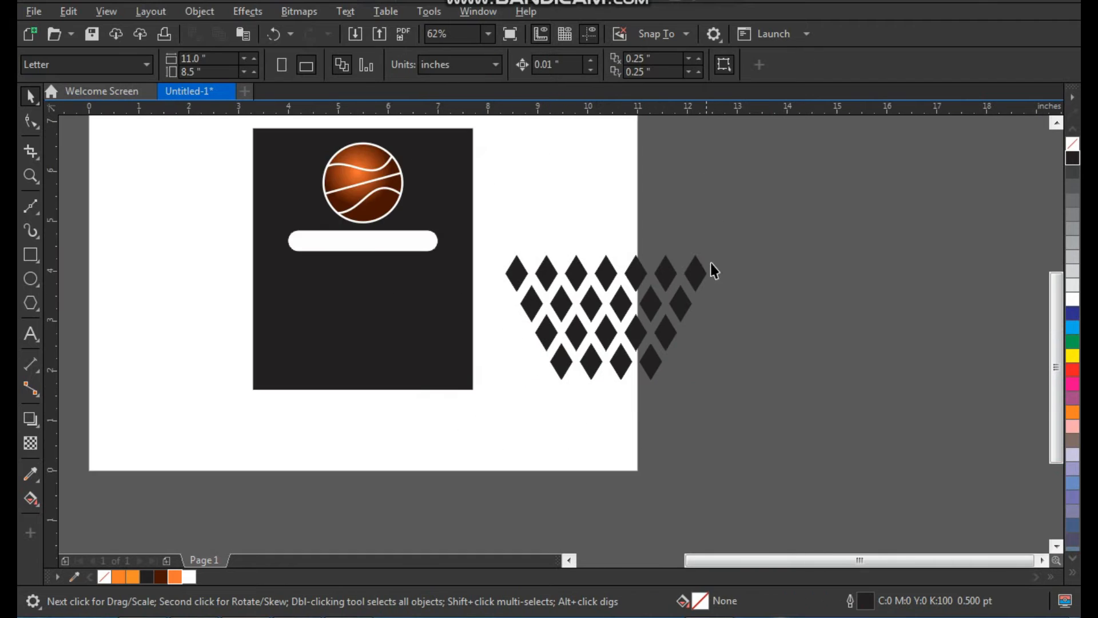
- Group all the net diamonds and draw a rectangle about 5.1 in wide covering the upper half of the top diamond row
drag(535, 366, 511, 398)
key(ctrl+g)
key(z)
drag(499, 221, 780, 396)
click(30, 254)
drag(208, 164, 819, 251)
- Trim the diamond group with the rectangle to cut the top row flat, and delete the rectangle
key(space)
shift+click(685, 327)
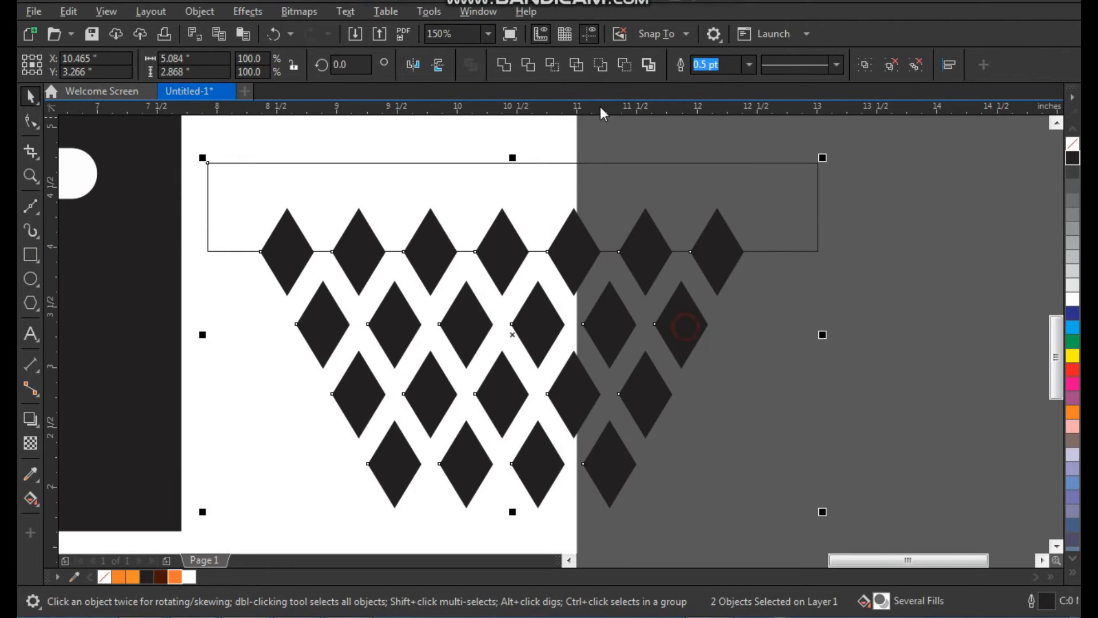
click(529, 65)
key(Escape)
click(767, 250)
key(Delete)
- Move the net onto the dark panel below the rim bar, fill it white and remove its outline
scroll(676, 335, down, 2)
drag(677, 325, 445, 307)
click(1072, 300)
key(F2)
drag(555, 206, 187, 469)
right_click(1073, 143)
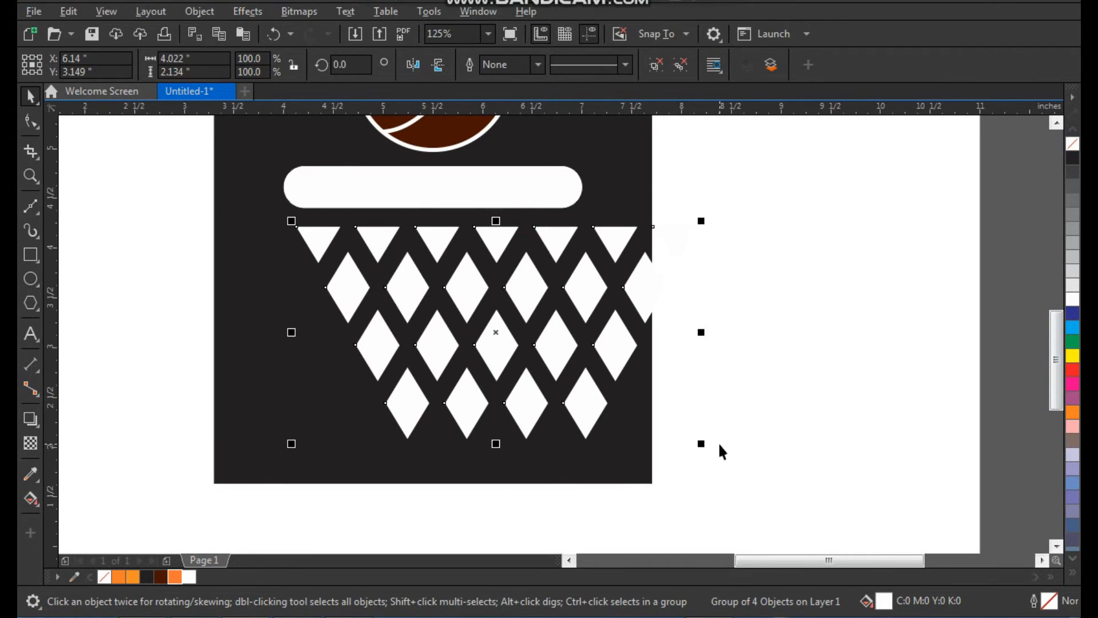
- Scale the net down to slightly narrower than the rim bar and centre it under the bar
drag(705, 447, 578, 427)
shift+click(537, 197)
click(786, 242)
key(F3)
key(F2)
drag(403, 221, 600, 365)
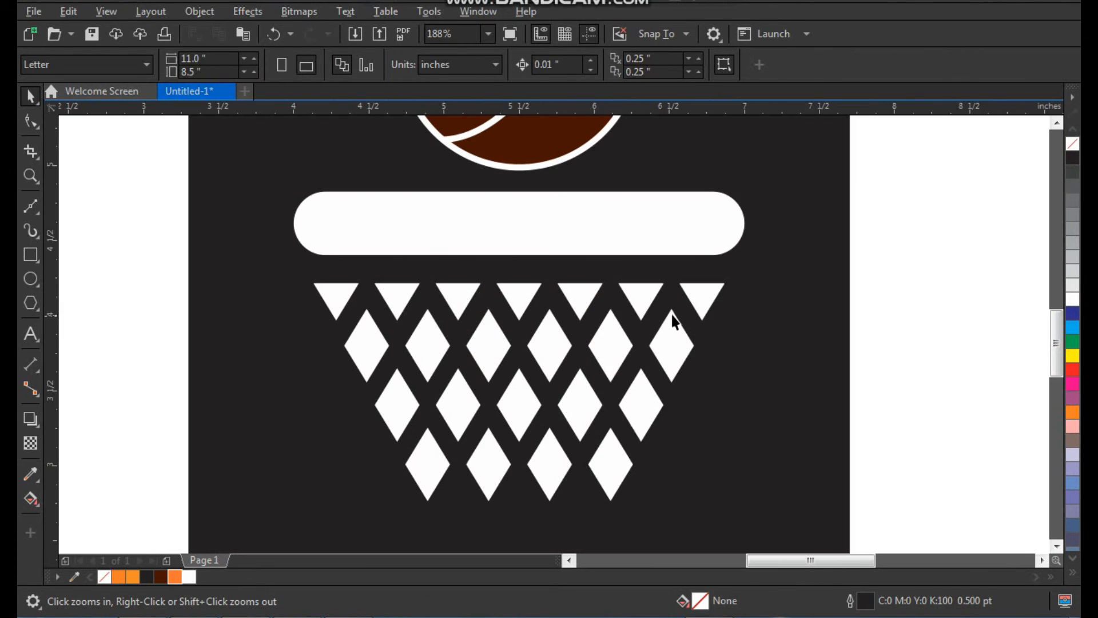
- Move the net up against the underside of the rim bar and reduce its size slightly to fit
click(704, 299)
drag(704, 300, 707, 273)
key(F2)
drag(780, 214, 392, 534)
drag(754, 478, 739, 472)
drag(670, 284, 671, 277)
- Group the ball, rim bar and net into one object
scroll(614, 341, down, 3)
click(748, 294)
key(F2)
drag(465, 239, 579, 358)
drag(698, 161, 407, 464)
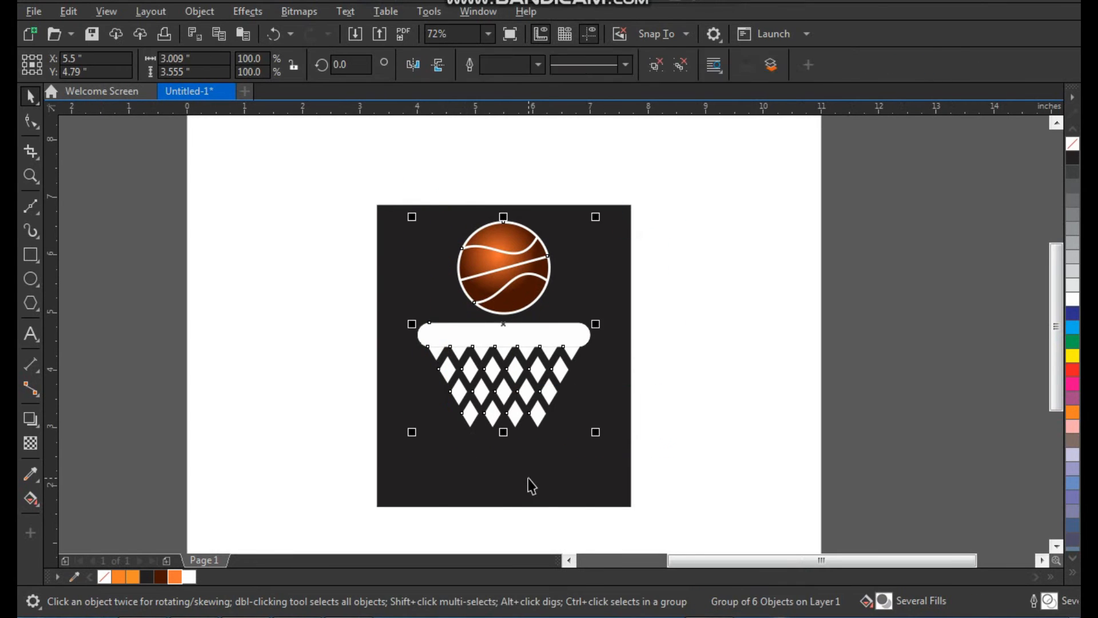
click(698, 422)
click(564, 335)
key(F2)
drag(721, 165, 291, 617)
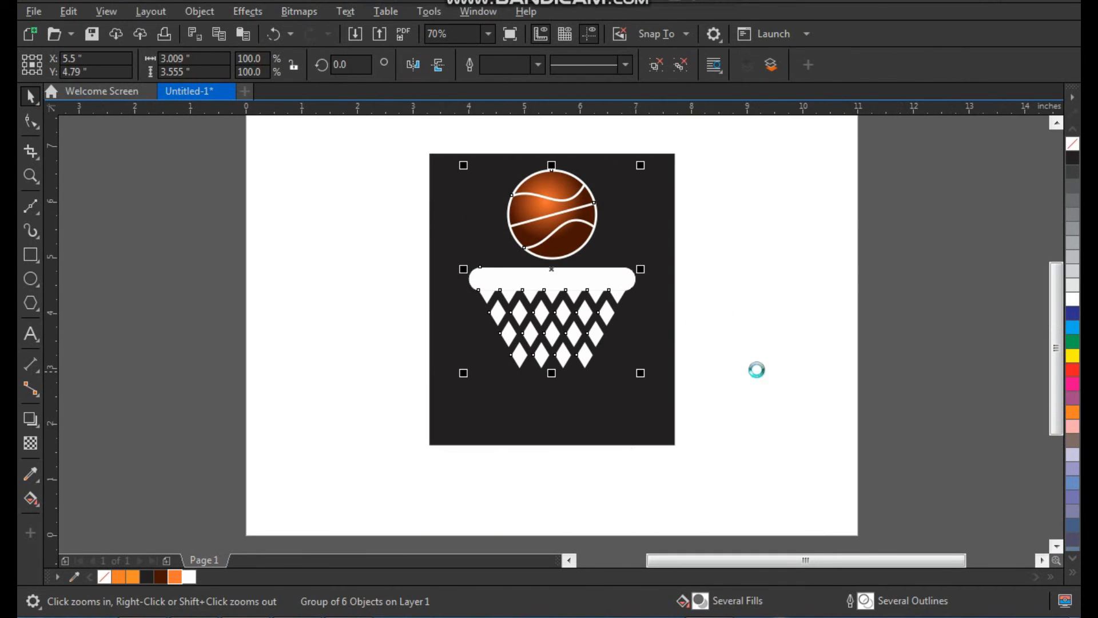
click(758, 369)
- Add the text "basketball", set it in Futura Md BT Bold and move it onto the panel below the net
click(477, 499)
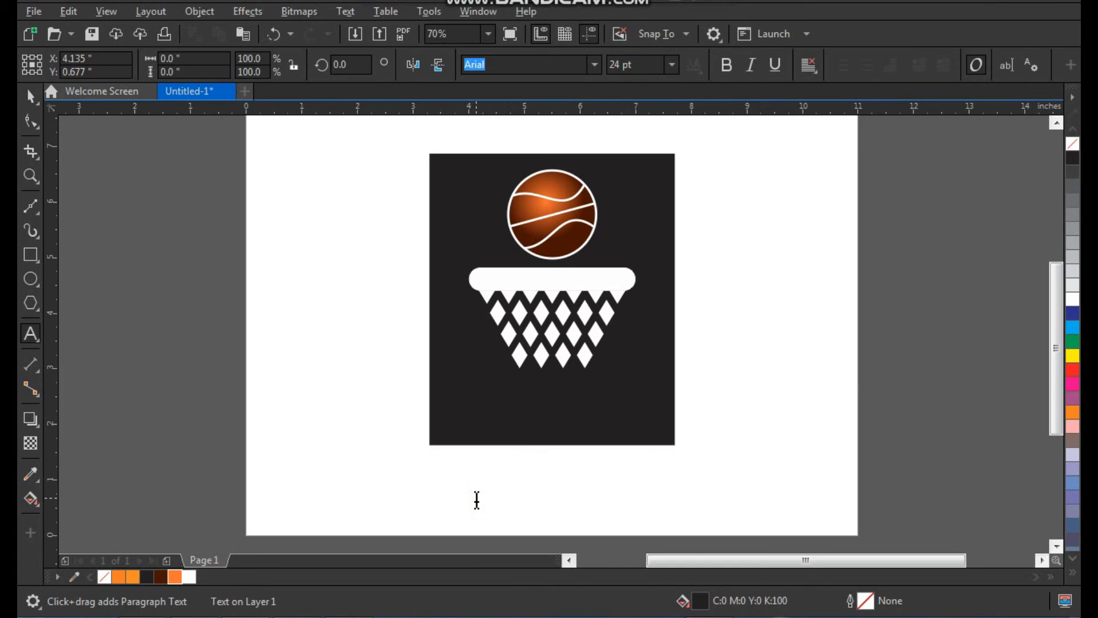
text(basketball)
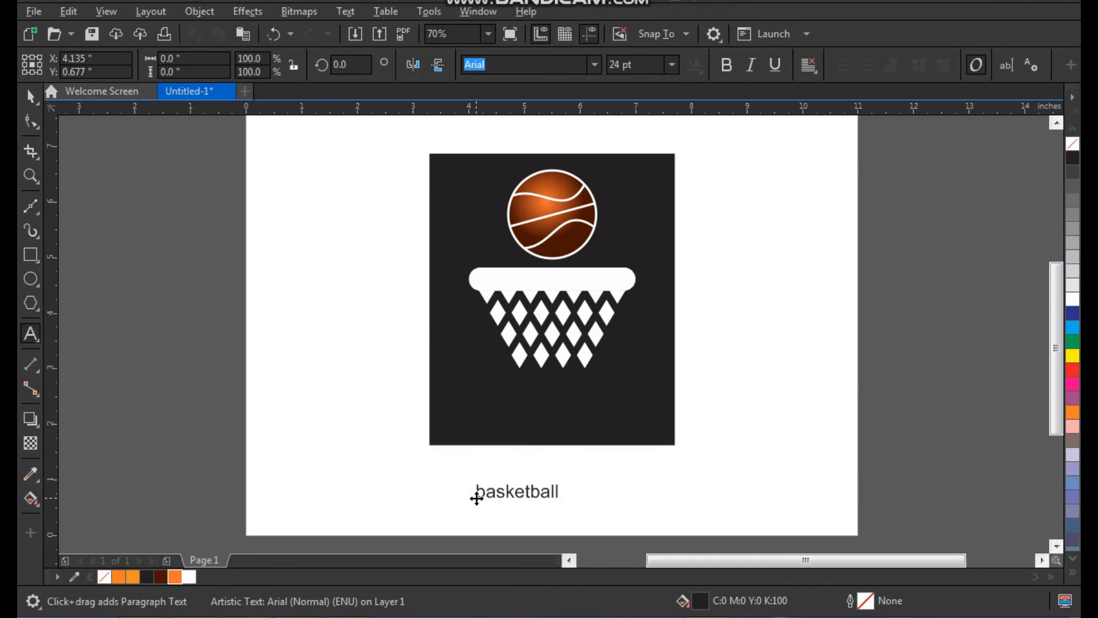
key(ctrl+space)
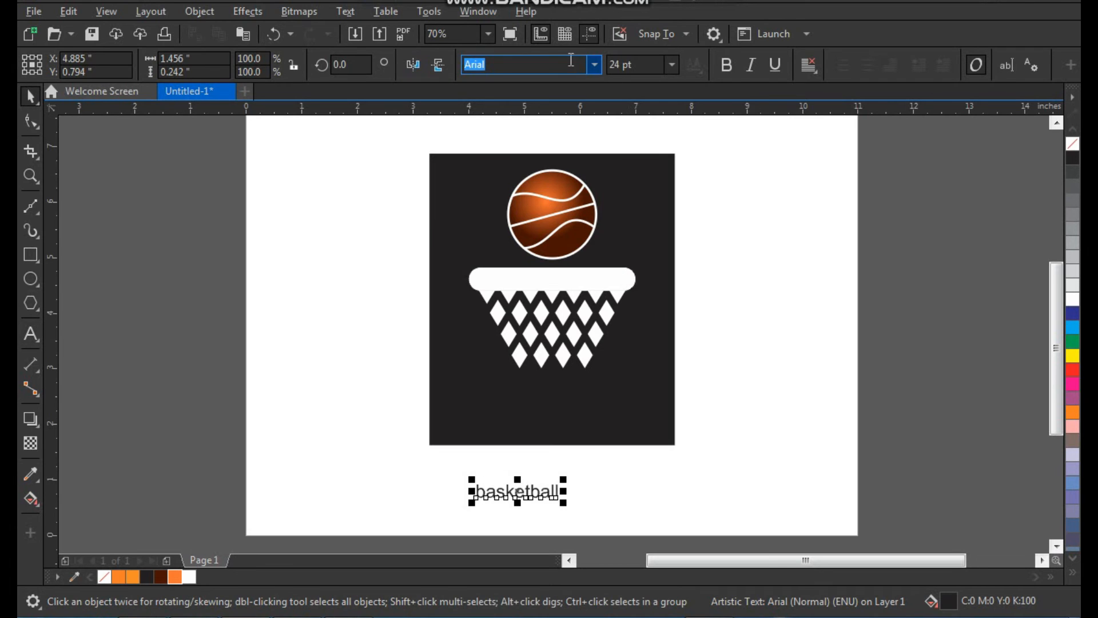
click(594, 65)
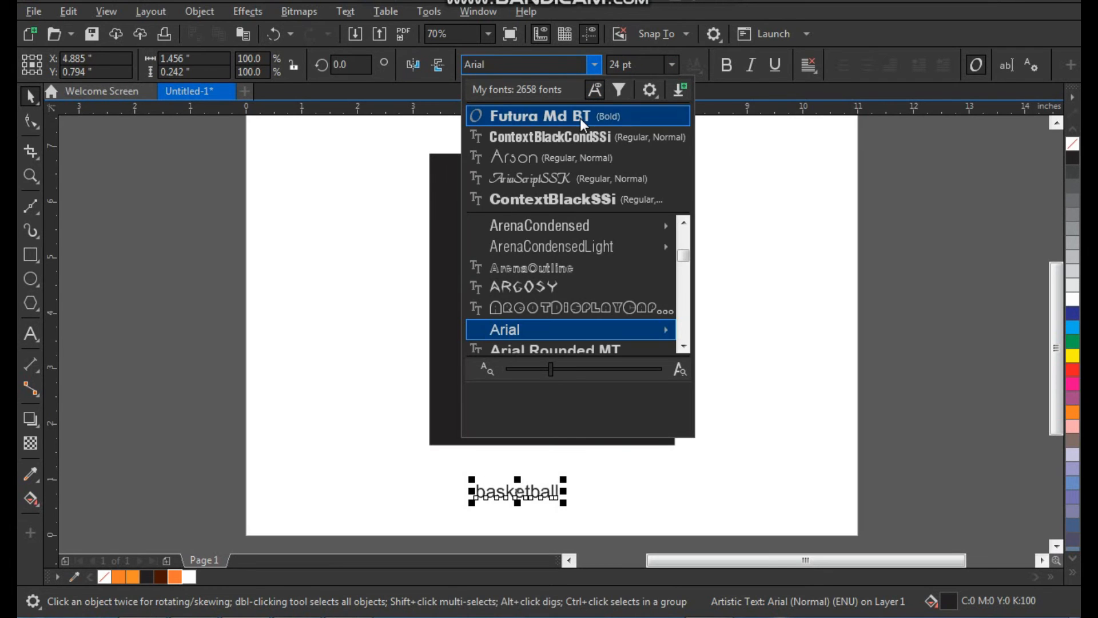
click(580, 117)
drag(565, 496, 593, 429)
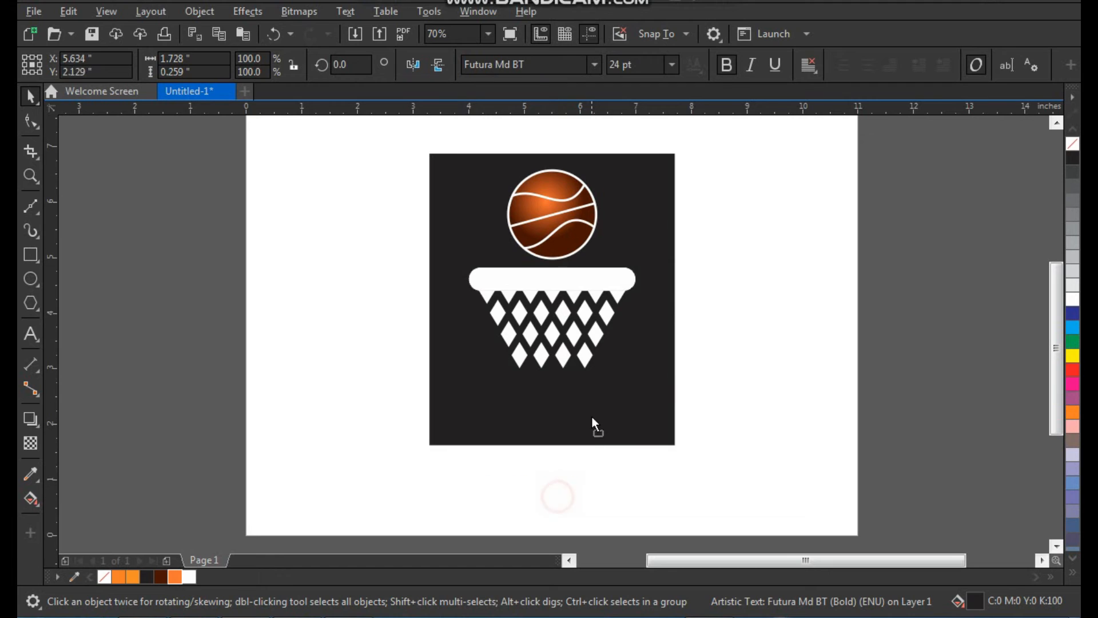
- Fill the "basketball" text white, enlarge it to about 48 pt and centre it horizontally on the panel
click(1073, 299)
key(z)
drag(429, 299, 729, 501)
drag(626, 355, 724, 412)
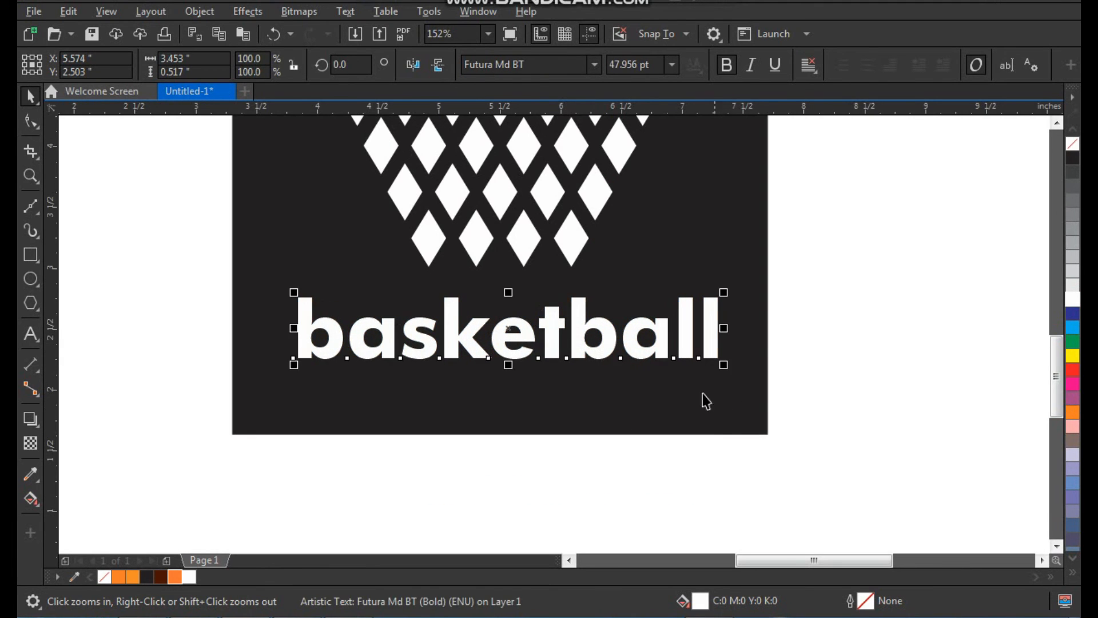
shift+click(638, 402)
key(c)
- Copy the "basketball" title straight down to the lower edge of the panel and fill the copy black
drag(655, 336, 654, 490)
click(673, 506)
right_click(654, 491)
click(1072, 159)
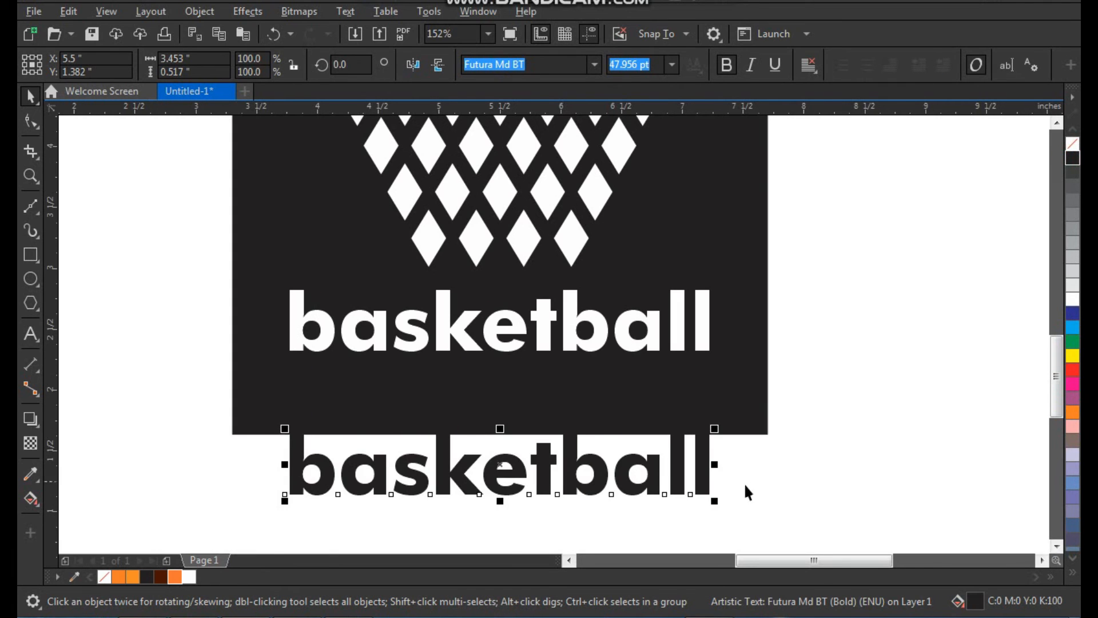
- Shrink the copied title to about 13.4 pt and replace its text with "your tagline here"
drag(720, 502, 445, 500)
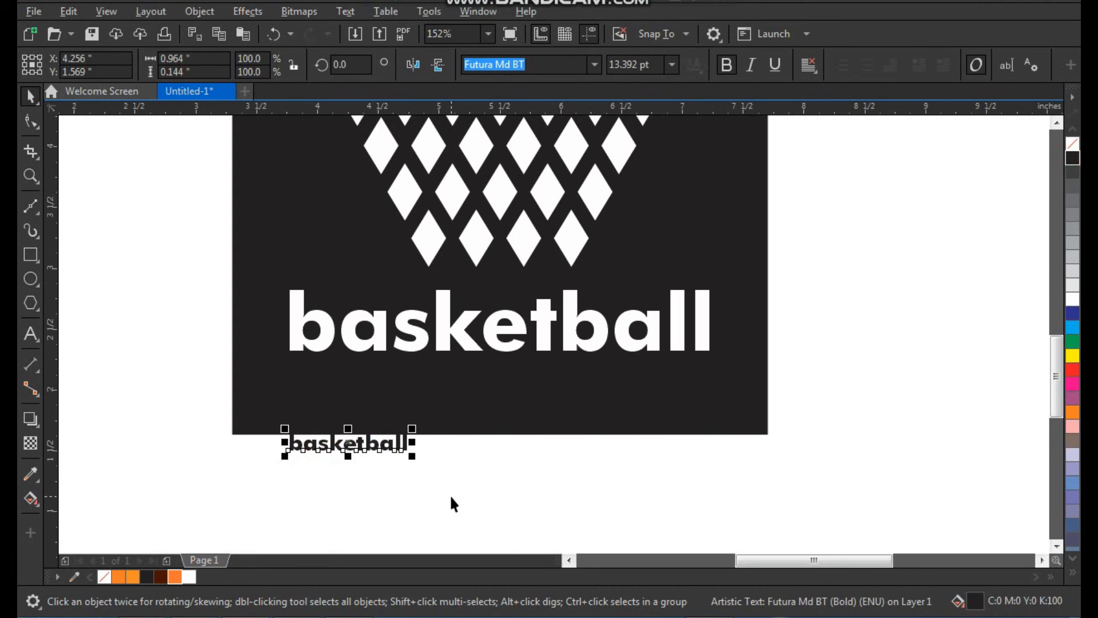
key(F8)
key(ctrl+a)
text(yo)
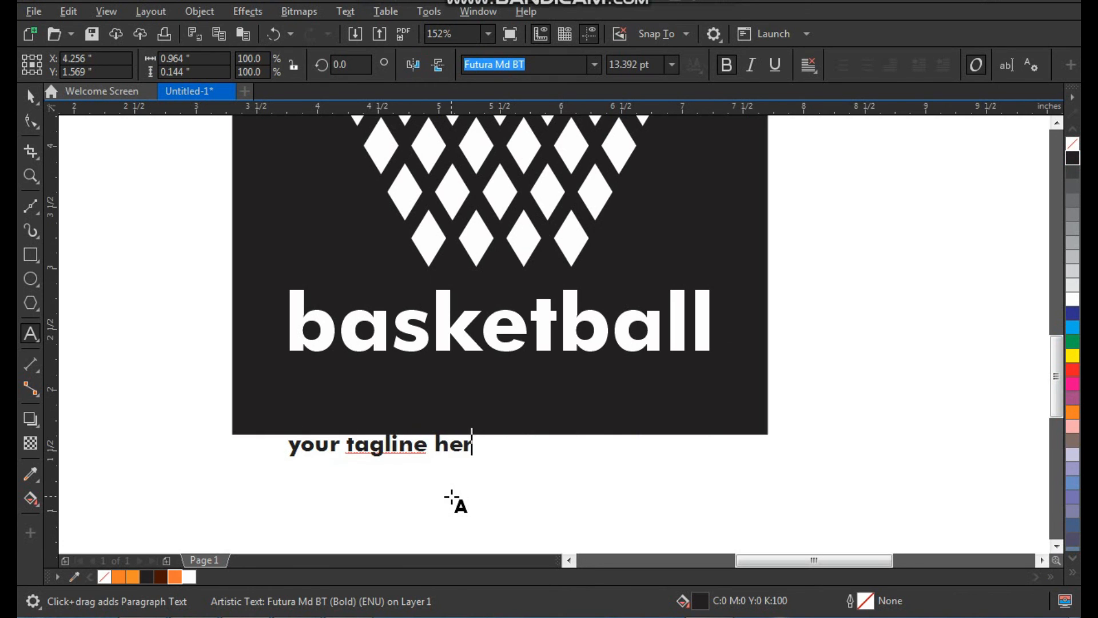
key(ctrl+space)
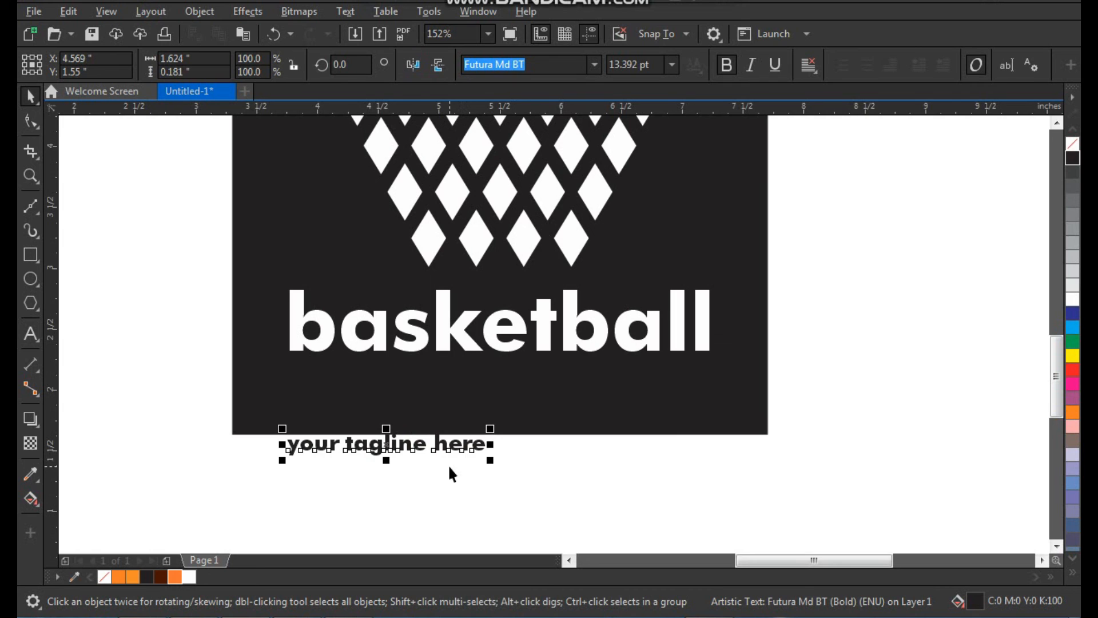
- Change the tagline to uppercase and place it in white just below the "basketball" title
click(355, 13)
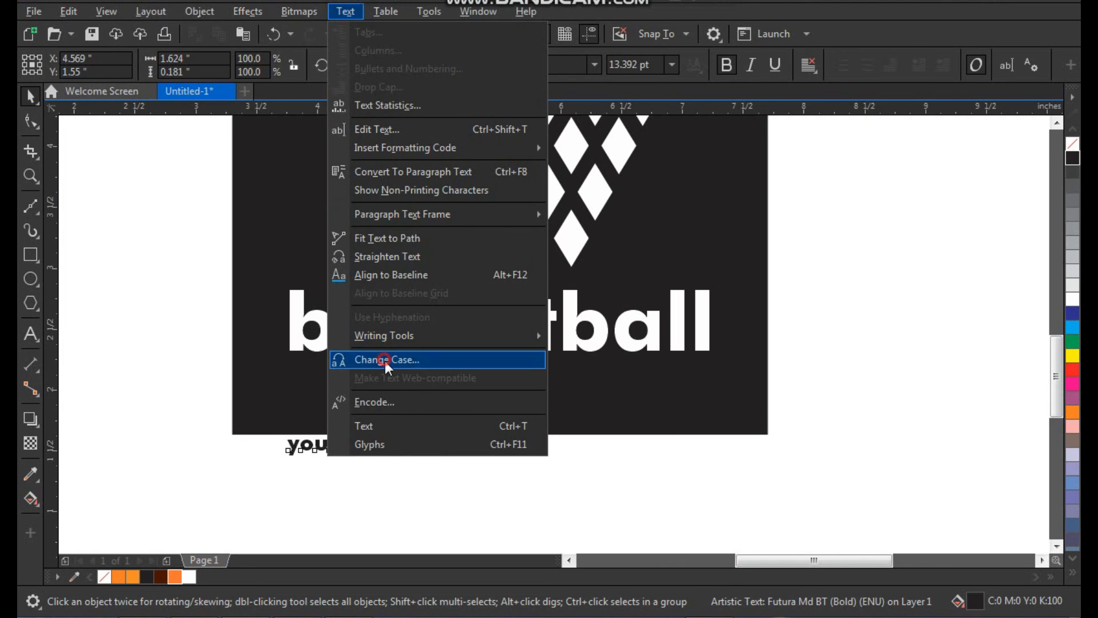
click(386, 360)
click(540, 359)
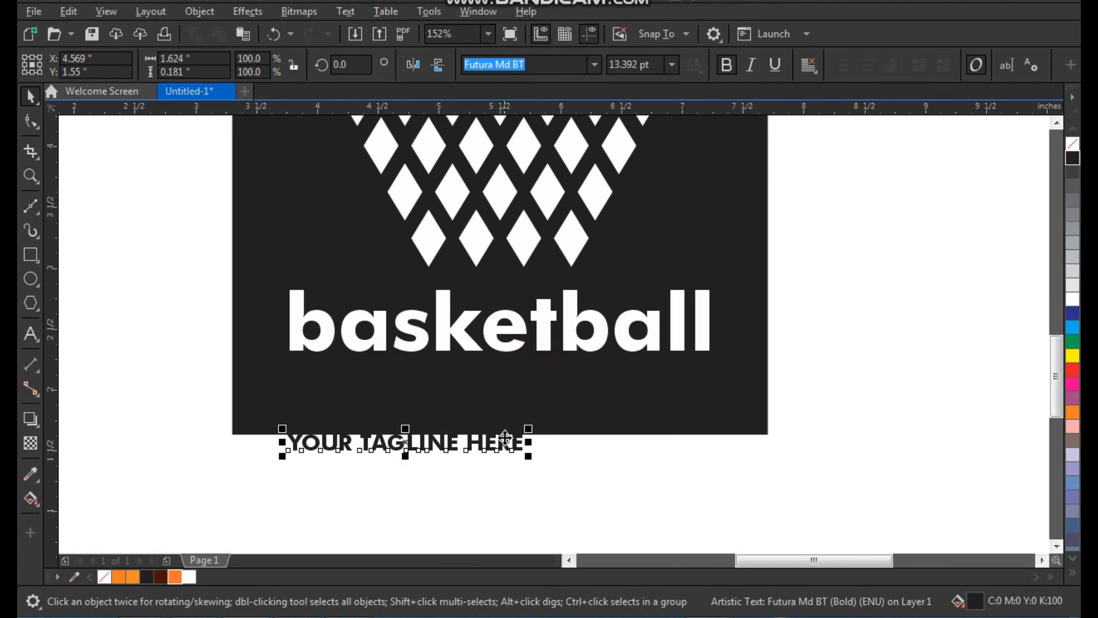
drag(505, 439, 544, 376)
click(1073, 302)
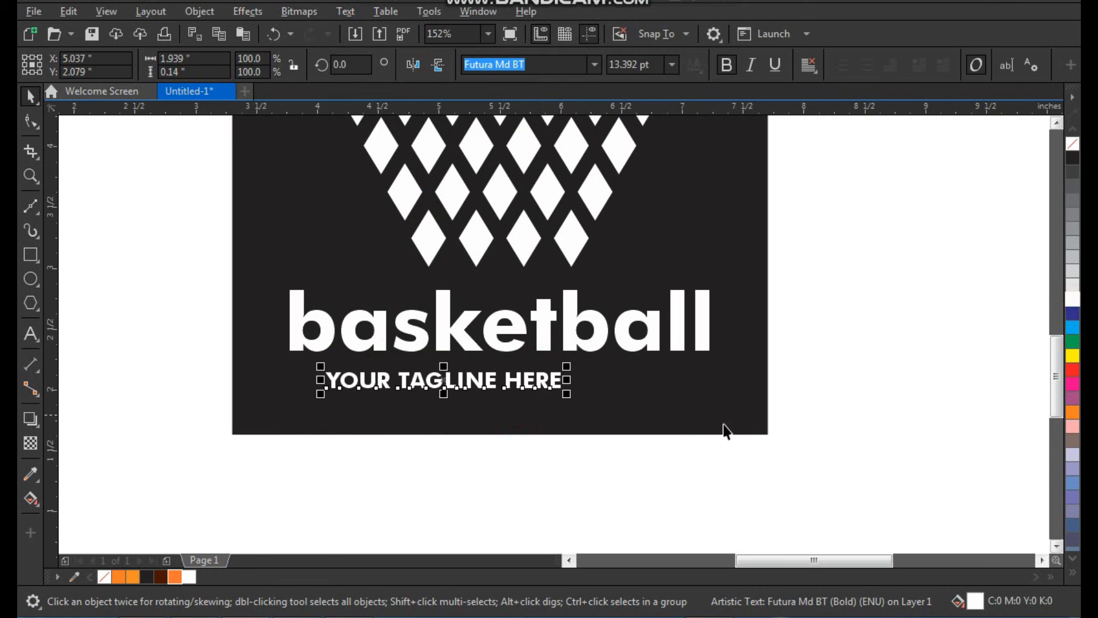
- Widen the tagline's letter spacing and centre it horizontally under the title
key(F10)
drag(725, 410, 735, 411)
key(space)
shift+click(706, 328)
key(c)
- Fill the "basketball" title with the orange from the document colours
click(851, 340)
click(703, 317)
key(F2)
drag(756, 217, 265, 486)
click(170, 575)
- Group the ball, hoop, title and tagline, and centre the group vertically on the dark panel
click(443, 497)
scroll(448, 454, down, 5)
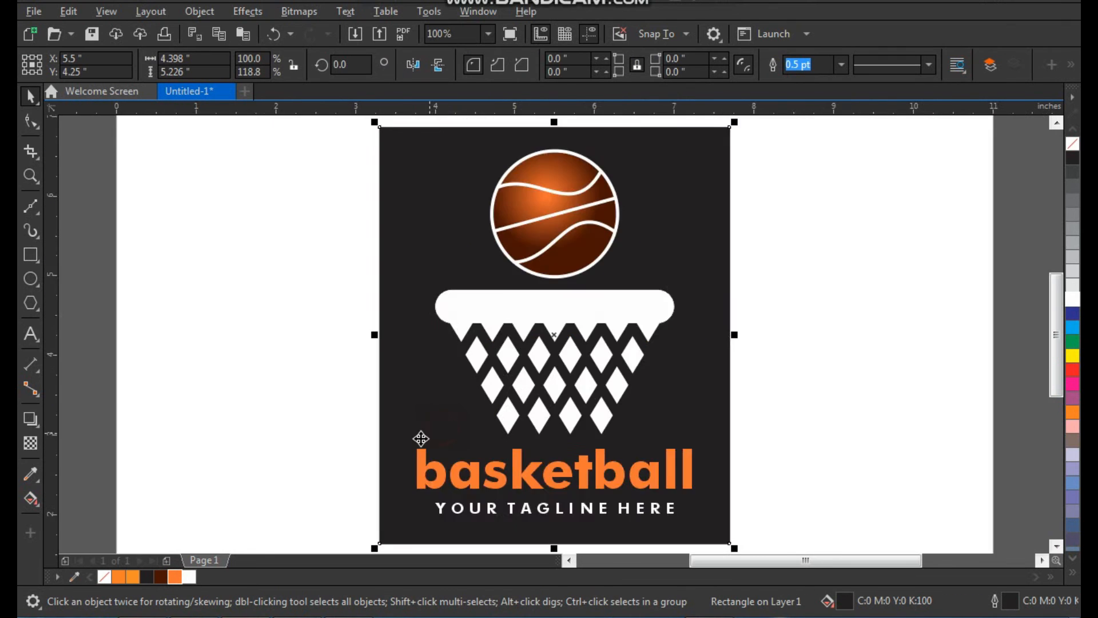
drag(369, 246, 612, 486)
key(ctrl+g)
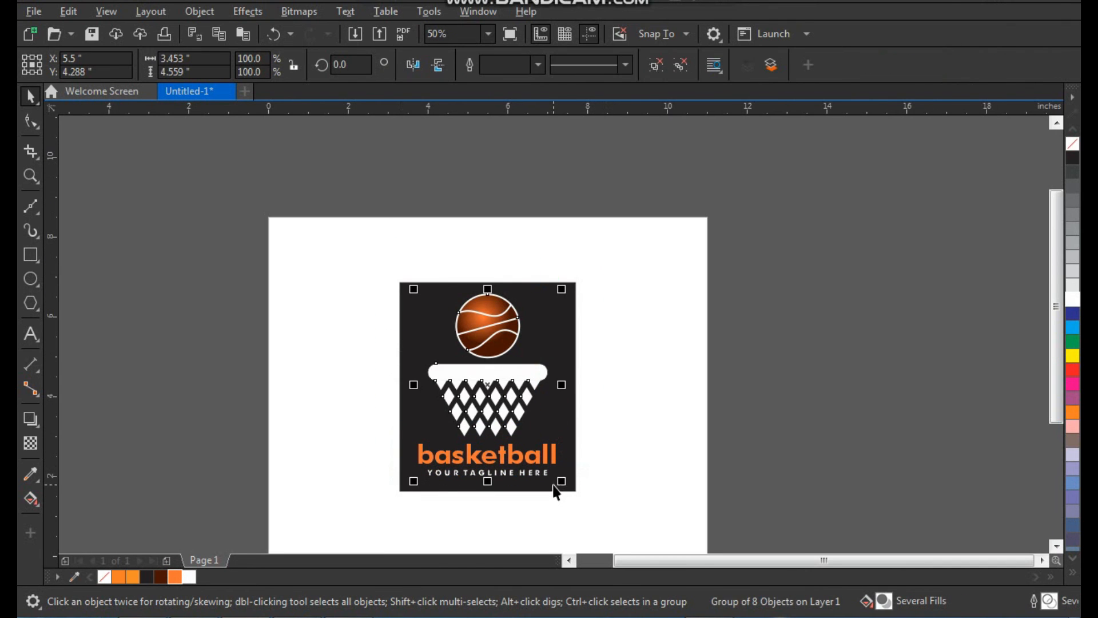
shift+click(553, 487)
key(e)
- Scale the grouped logo down about its centre to leave a wider margin inside the dark panel
click(652, 406)
key(F2)
drag(395, 252, 723, 589)
click(492, 214)
drag(557, 166, 733, 384)
click(633, 238)
click(552, 310)
key(shift+F2)
click(816, 287)
scroll(742, 291, down, 1)
key(F2)
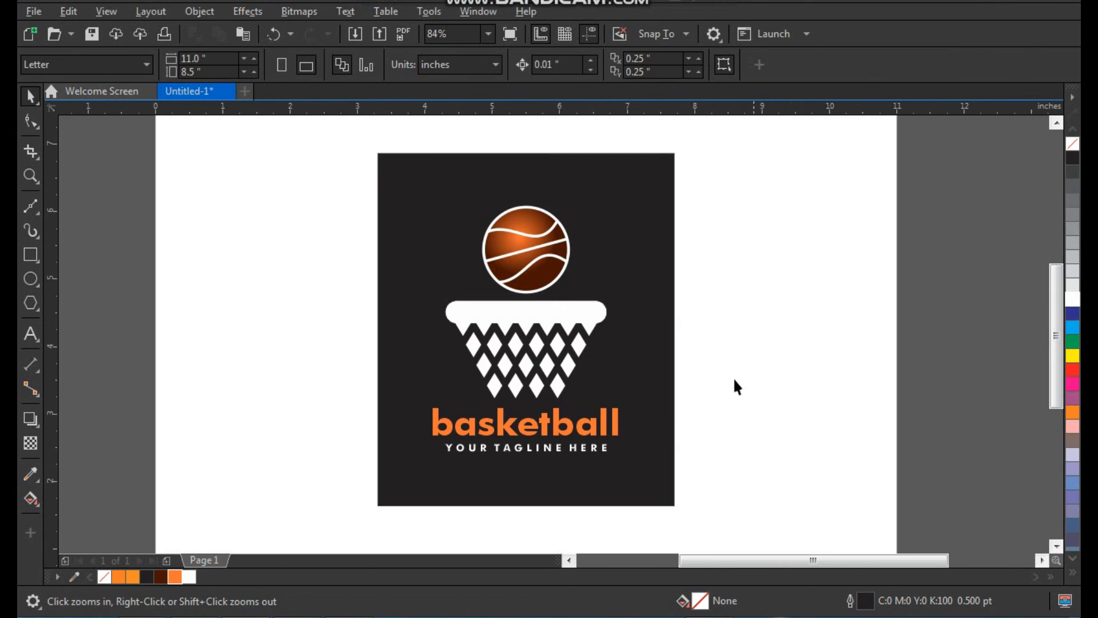
click(711, 289)
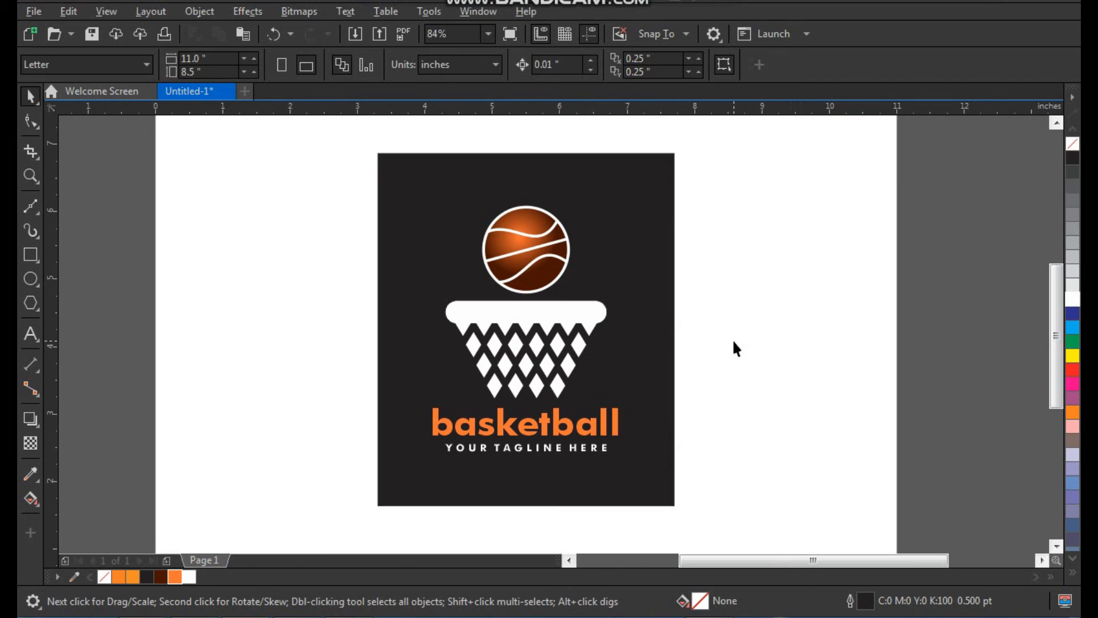